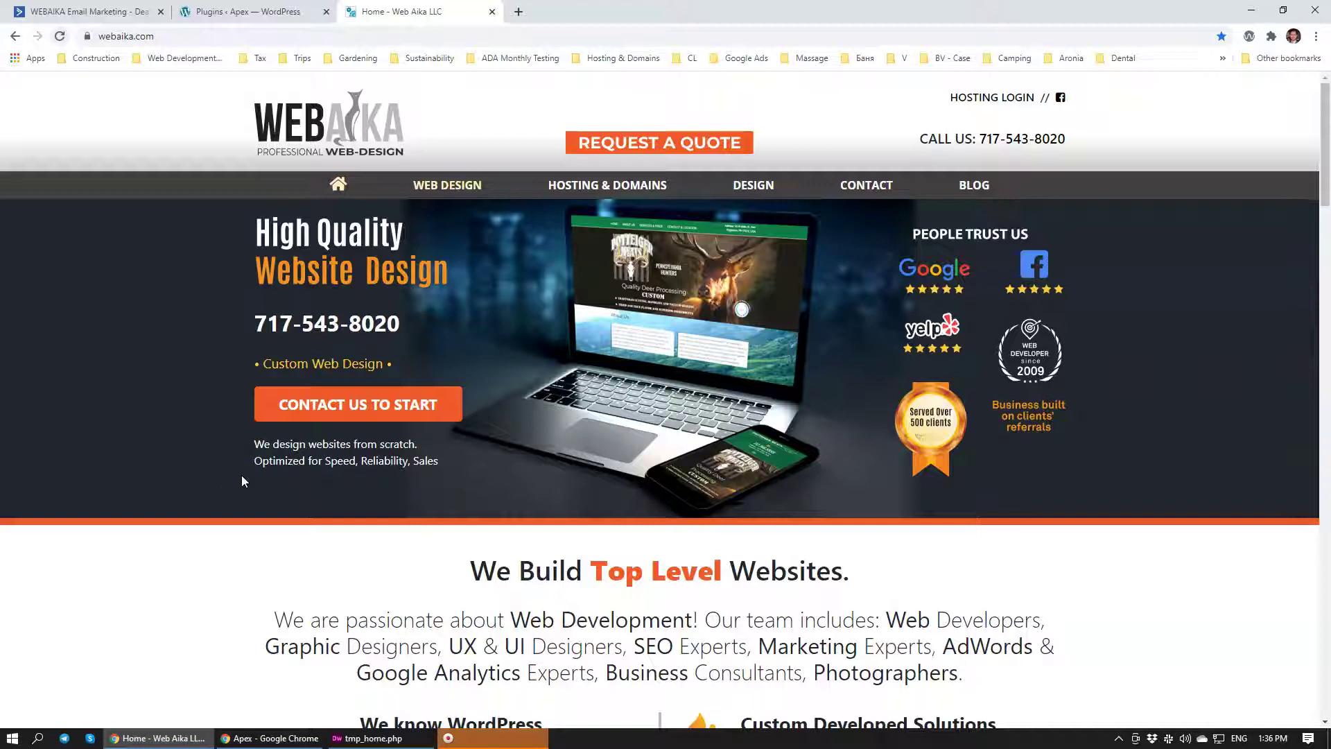
View the live Apex homepage in the private window, then return to the Apex plugin list
{"action": "left_click", "coordinate": [273, 270]}
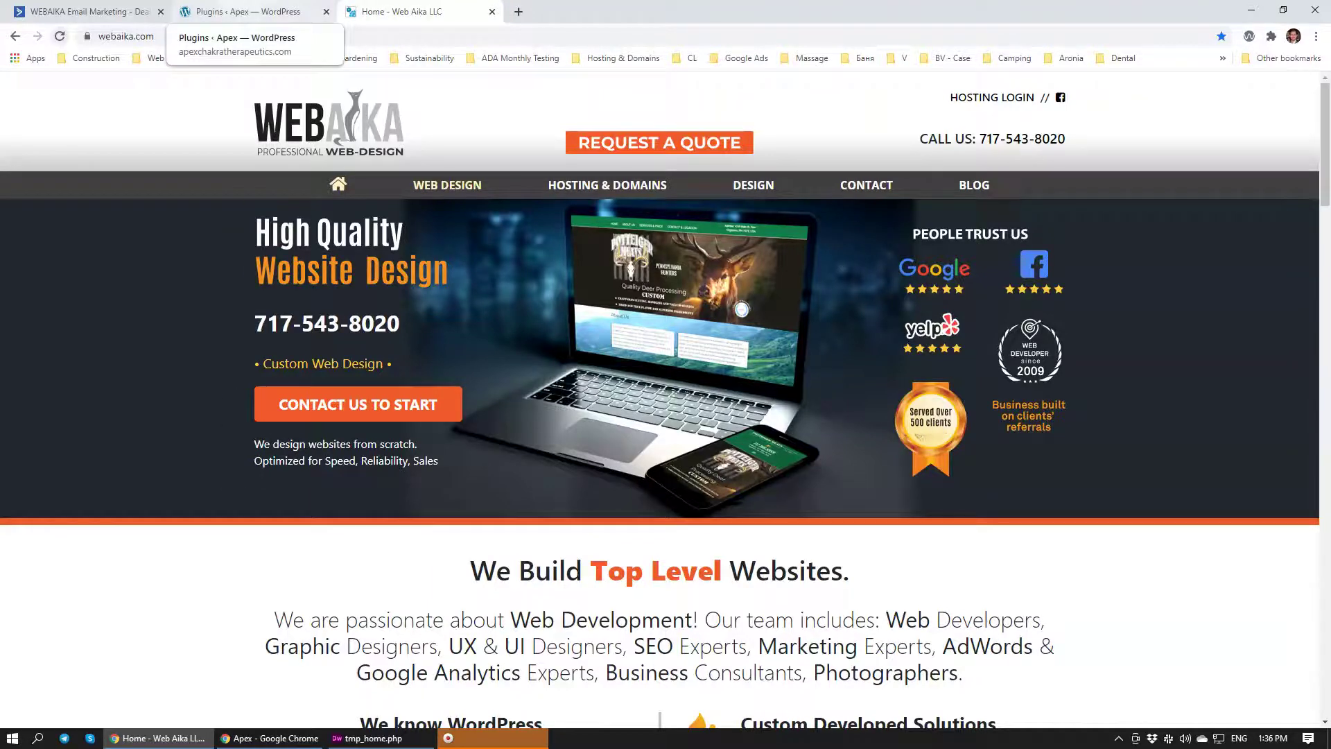
{"action": "left_click", "coordinate": [243, 11]}
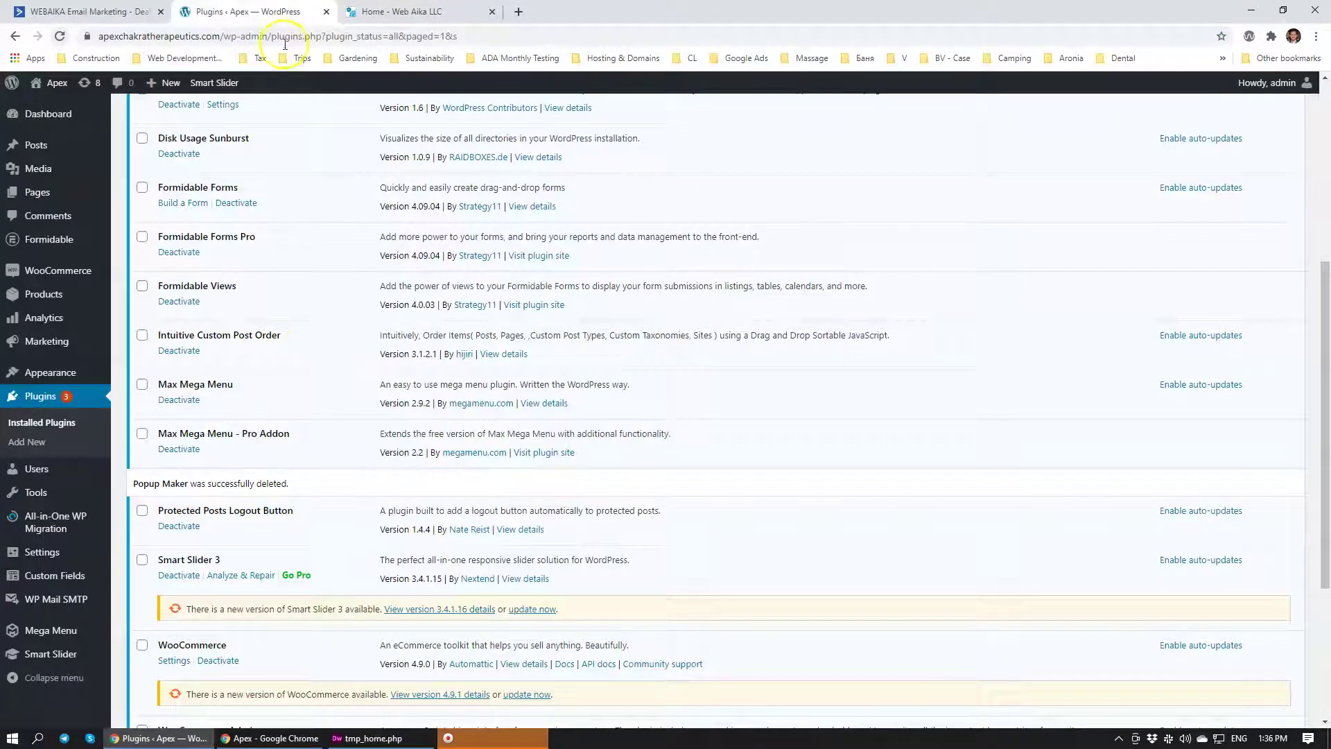
{"action": "left_click", "coordinate": [270, 737]}
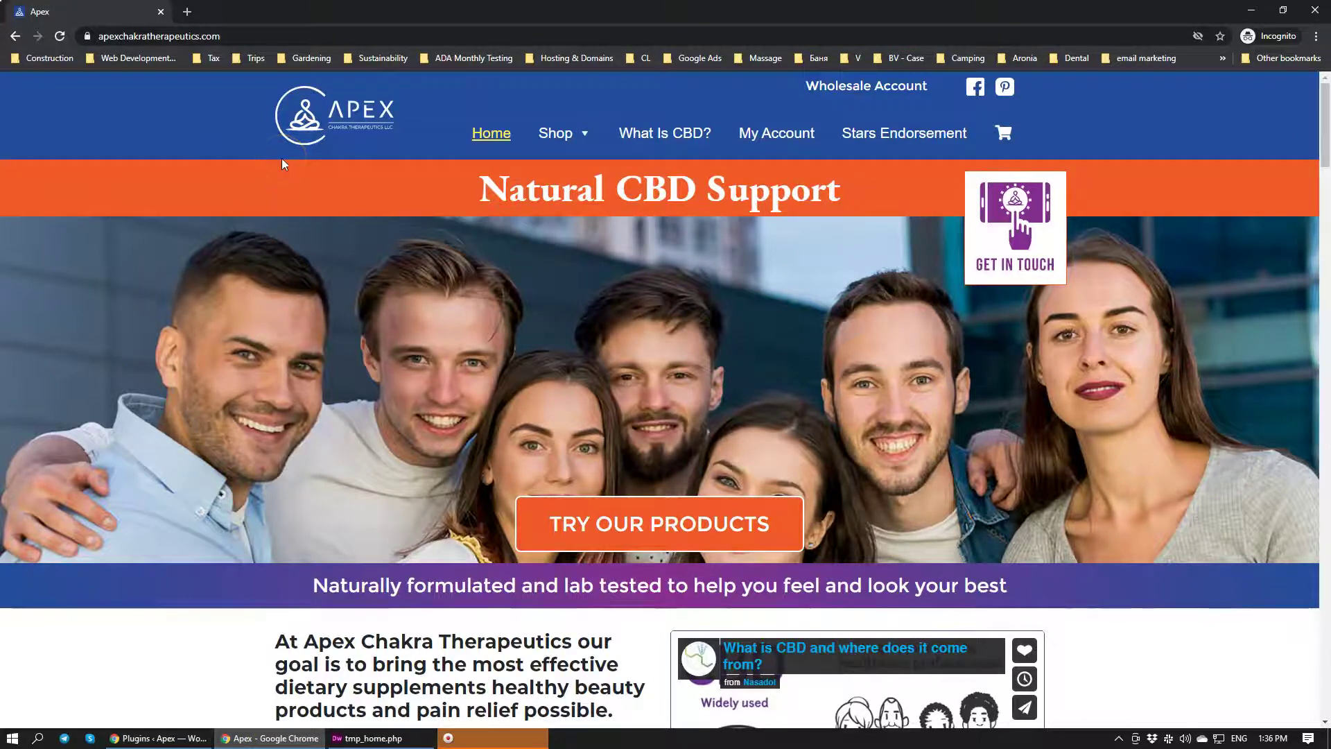
{"action": "scroll", "coordinate": [534, 340], "scroll_direction": "down", "scroll_amount": 4}
{"action": "scroll", "coordinate": [533, 350], "scroll_direction": "up", "scroll_amount": 4}
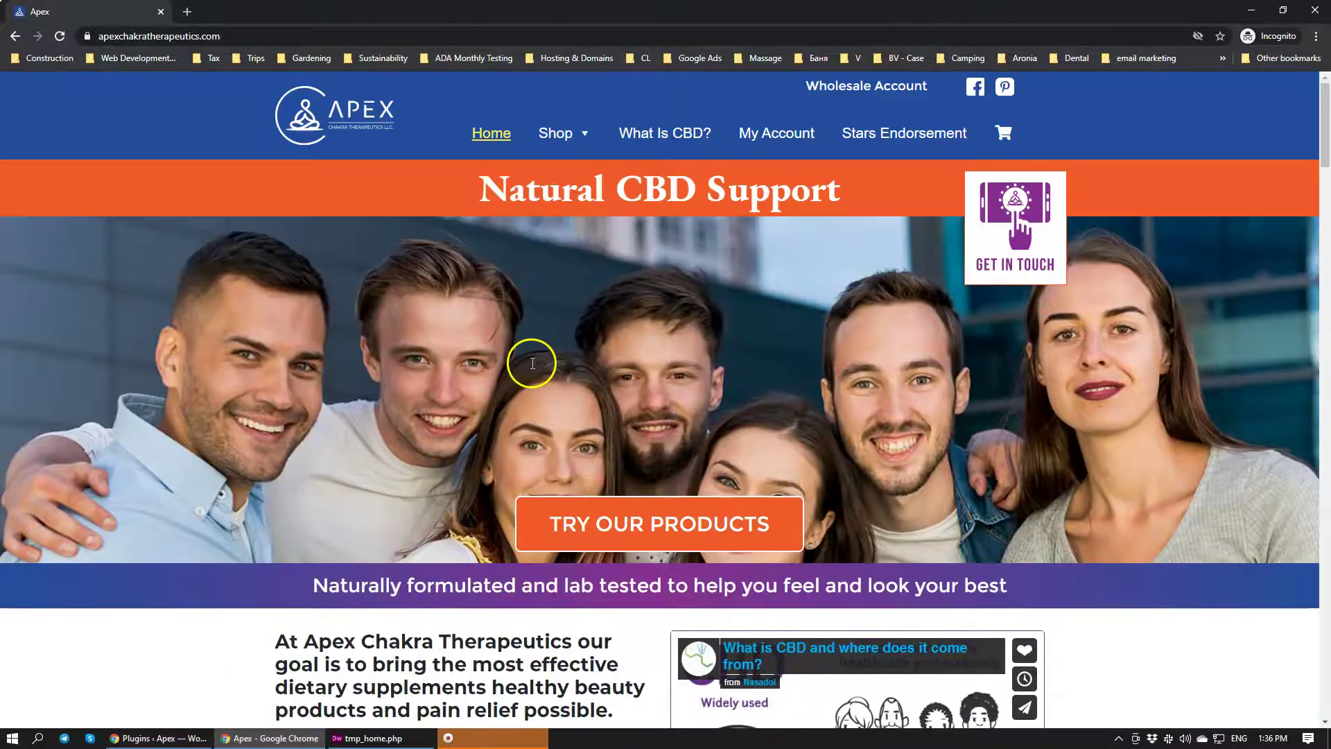
{"action": "left_click", "coordinate": [161, 737]}
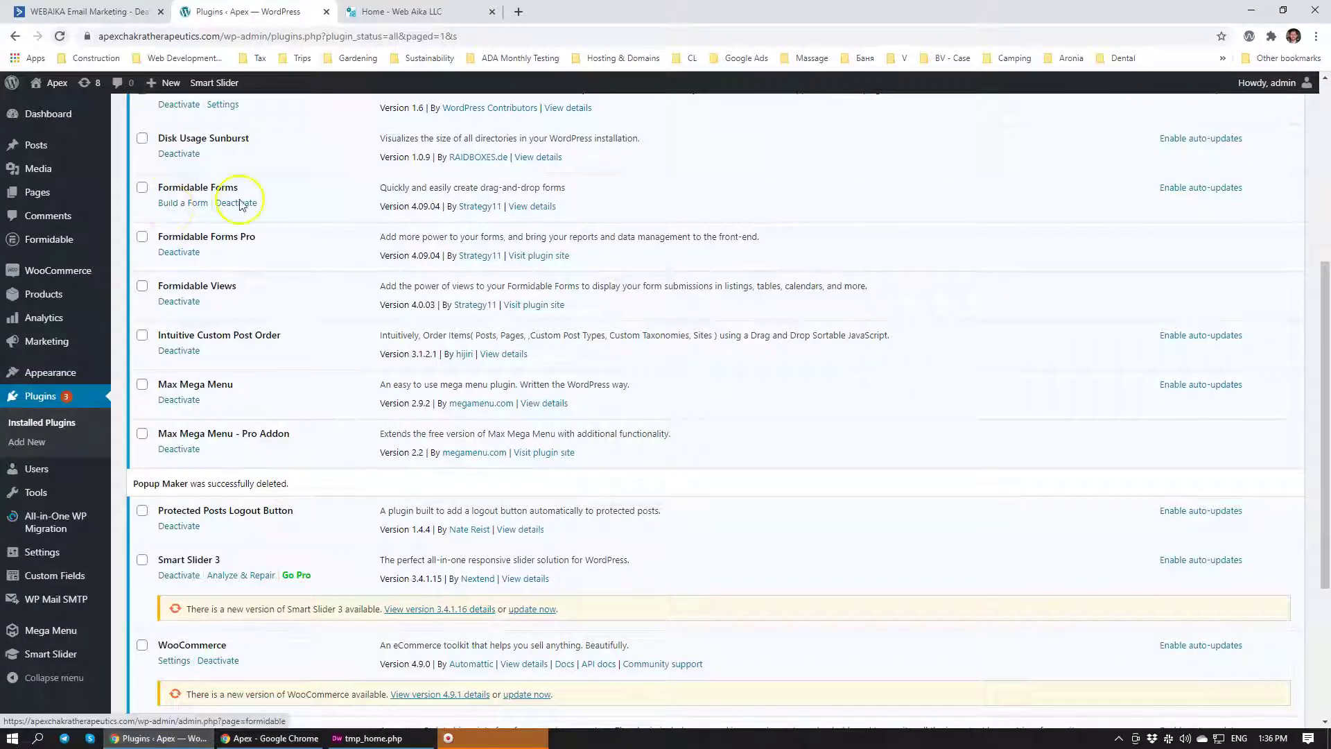
Search the plugin directory for 'popup maker', then install and activate Popup Maker
{"action": "left_click", "coordinate": [31, 394]}
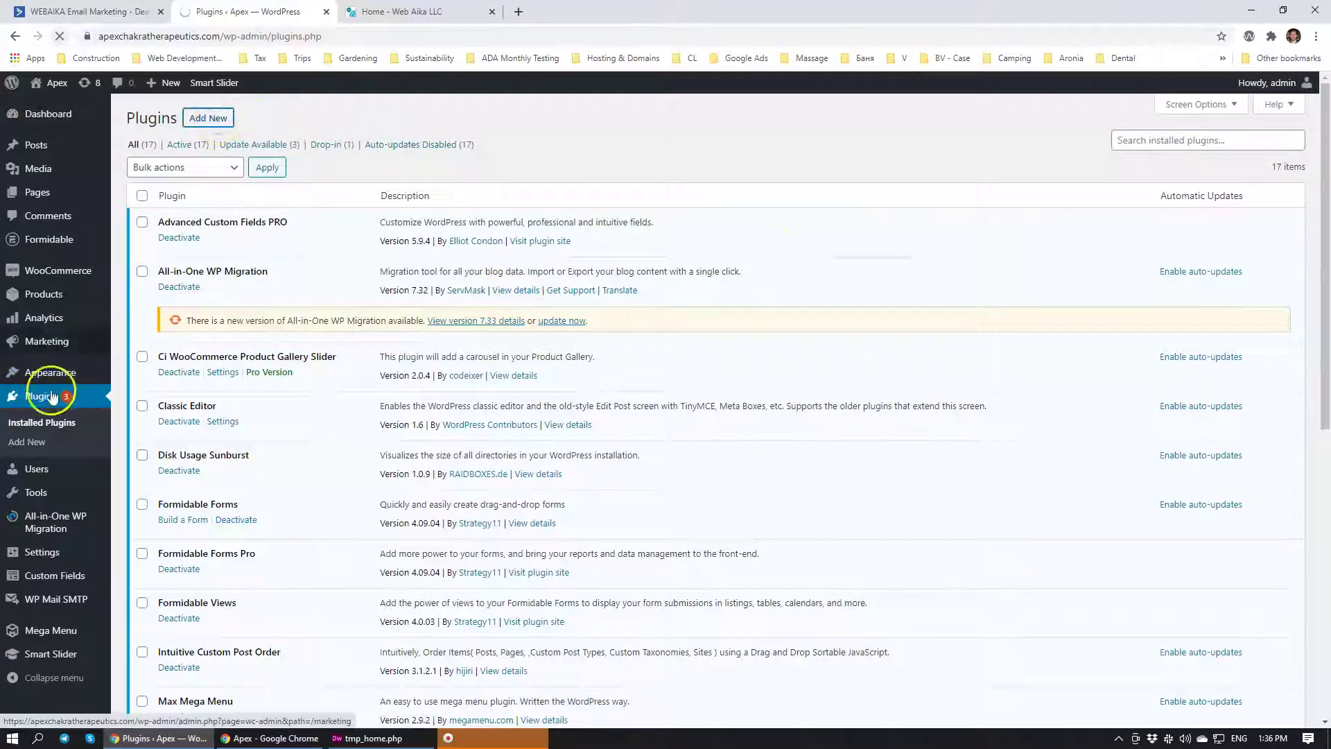
{"action": "left_click", "coordinate": [202, 126]}
{"action": "left_click", "coordinate": [1175, 157]}
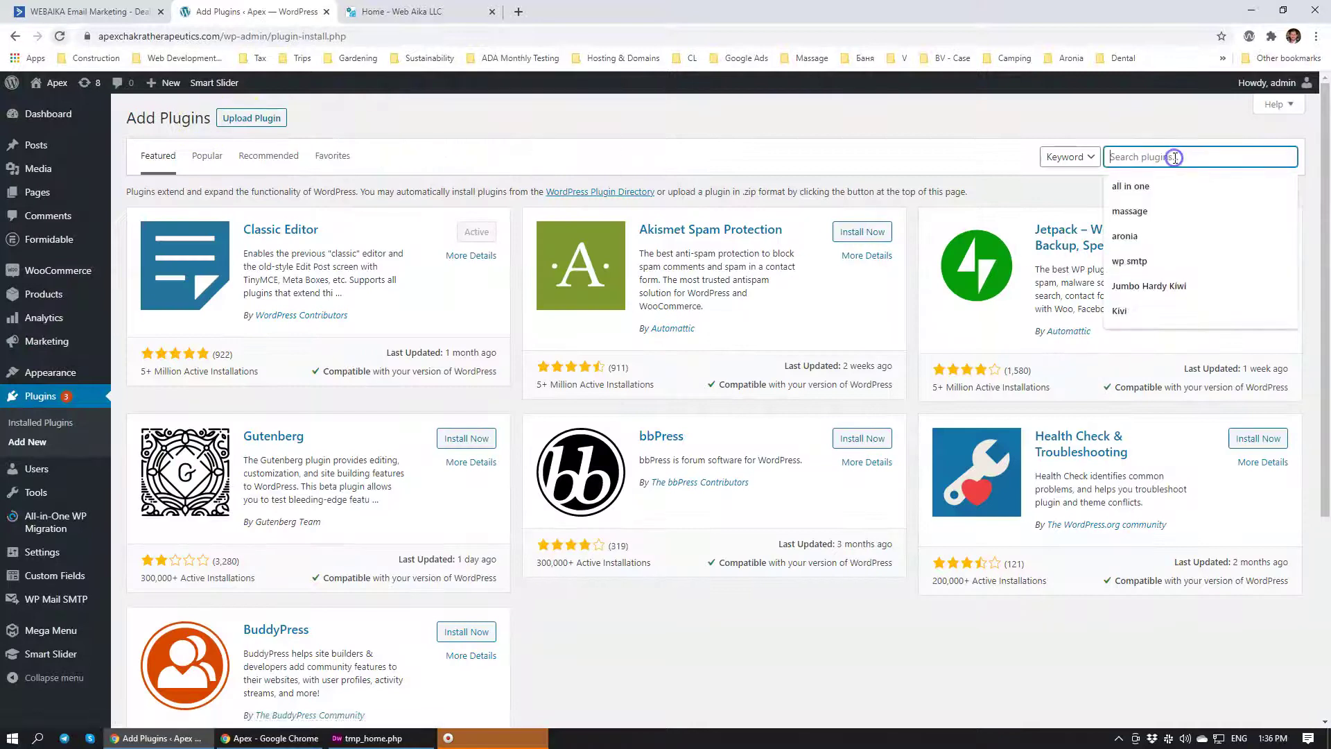
{"action": "type", "text": "pou"}
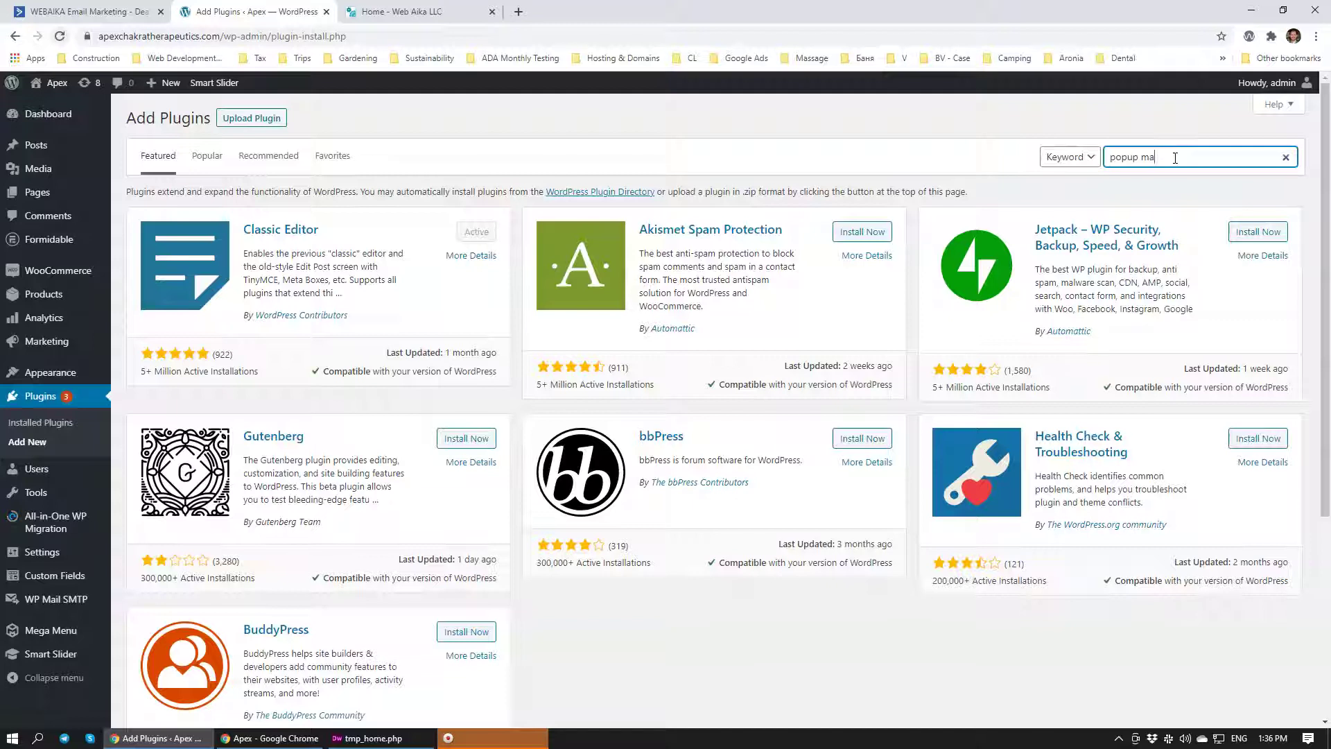
{"action": "left_click", "coordinate": [1165, 156]}
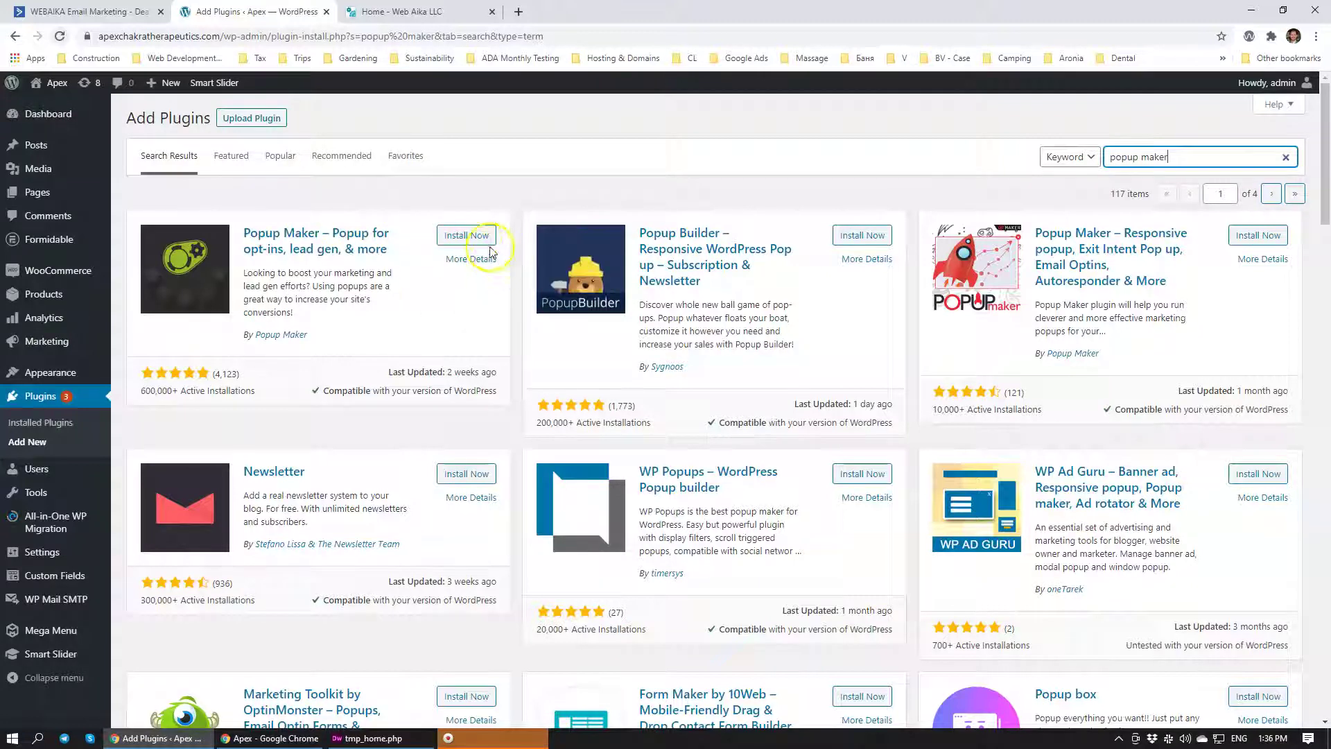
{"action": "left_click", "coordinate": [473, 234]}
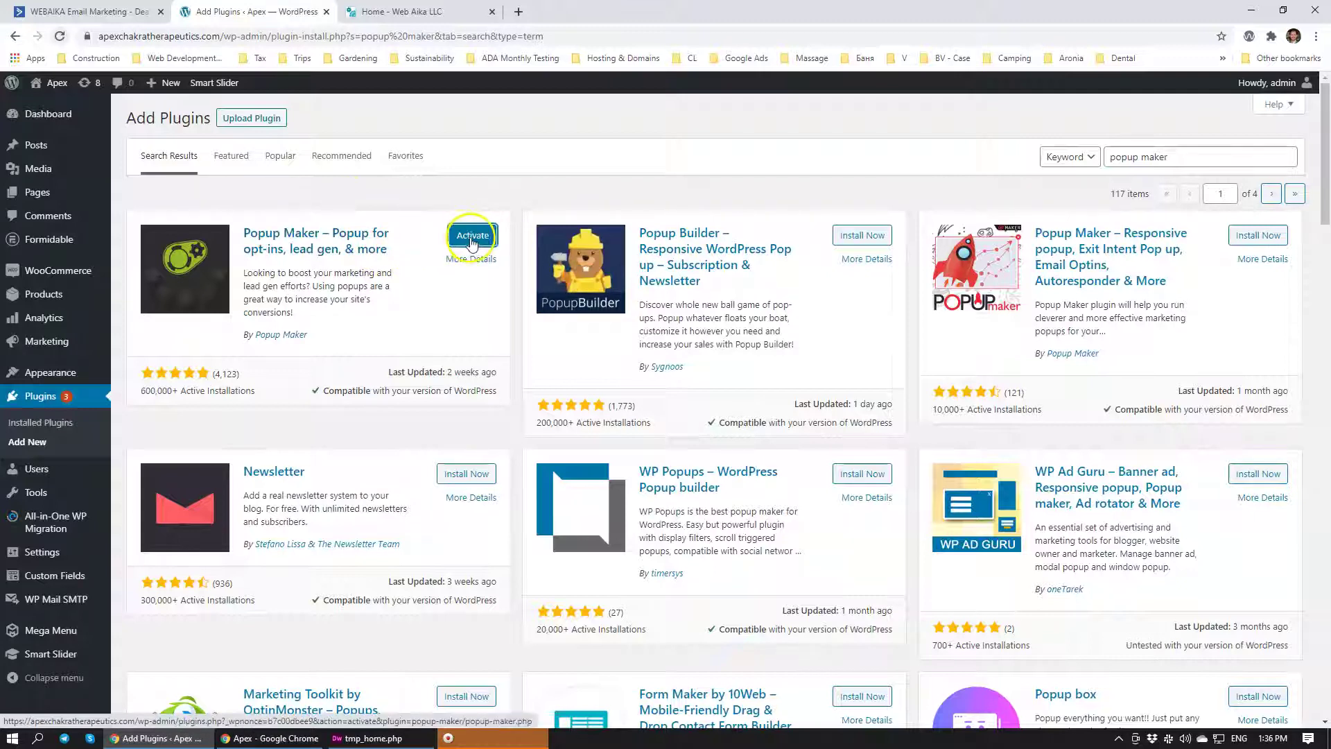
{"action": "left_click", "coordinate": [472, 238]}
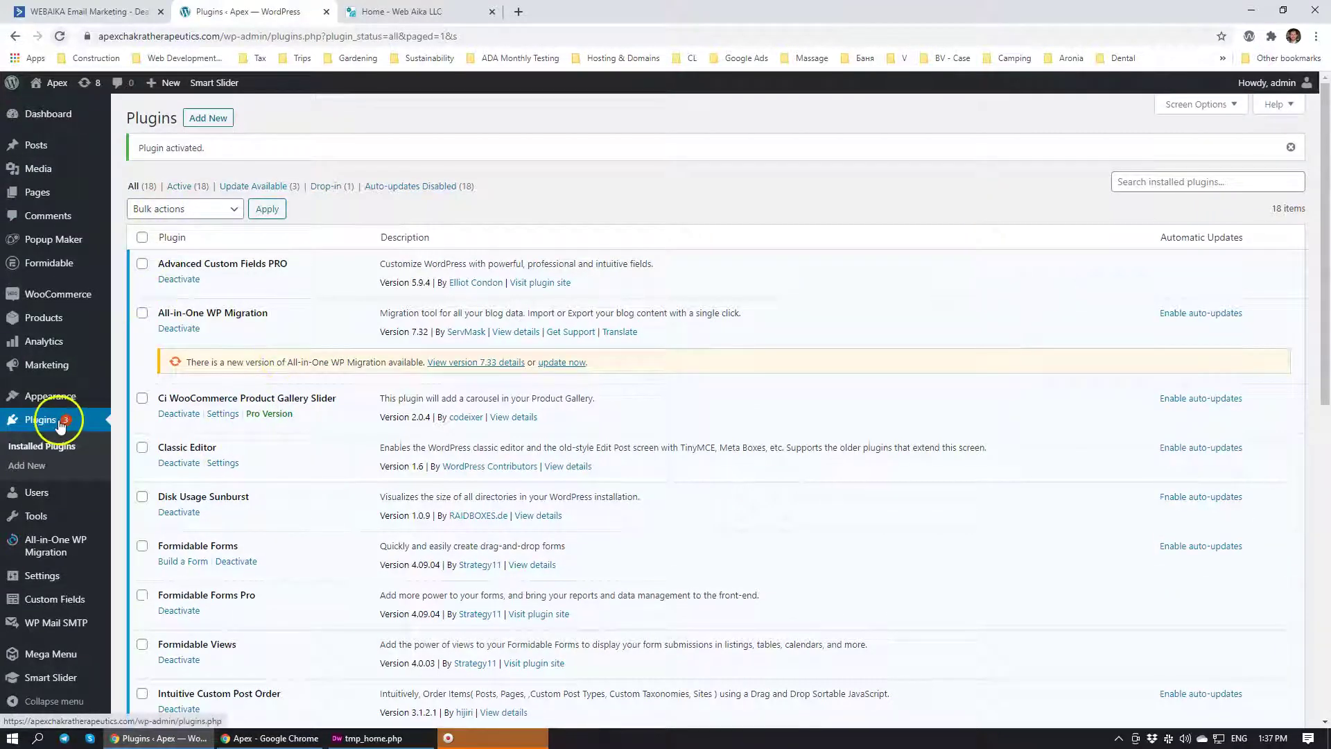
Find Popup Maker in the sidebar, open its popups list and dismiss the welcome tour
{"action": "scroll", "coordinate": [54, 460], "scroll_direction": "down", "scroll_amount": 3}
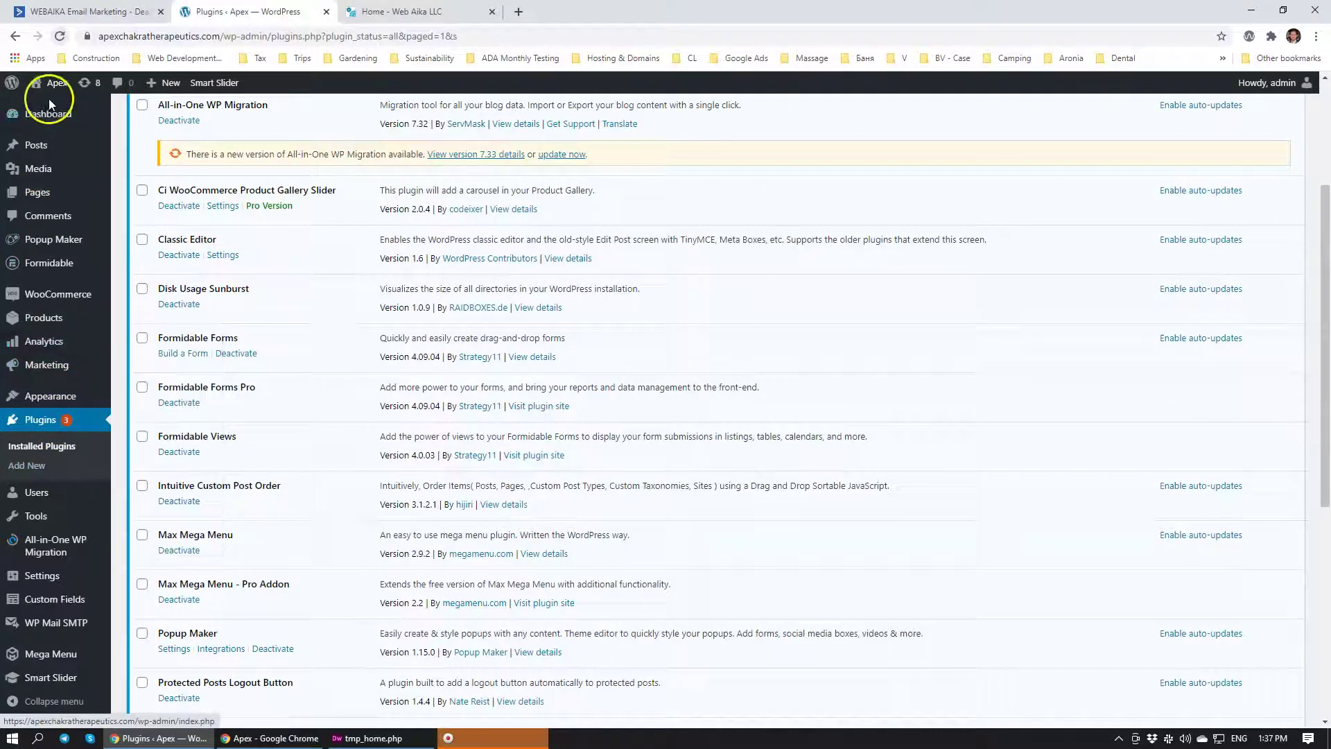
{"action": "scroll", "coordinate": [63, 472], "scroll_direction": "down", "scroll_amount": 3}
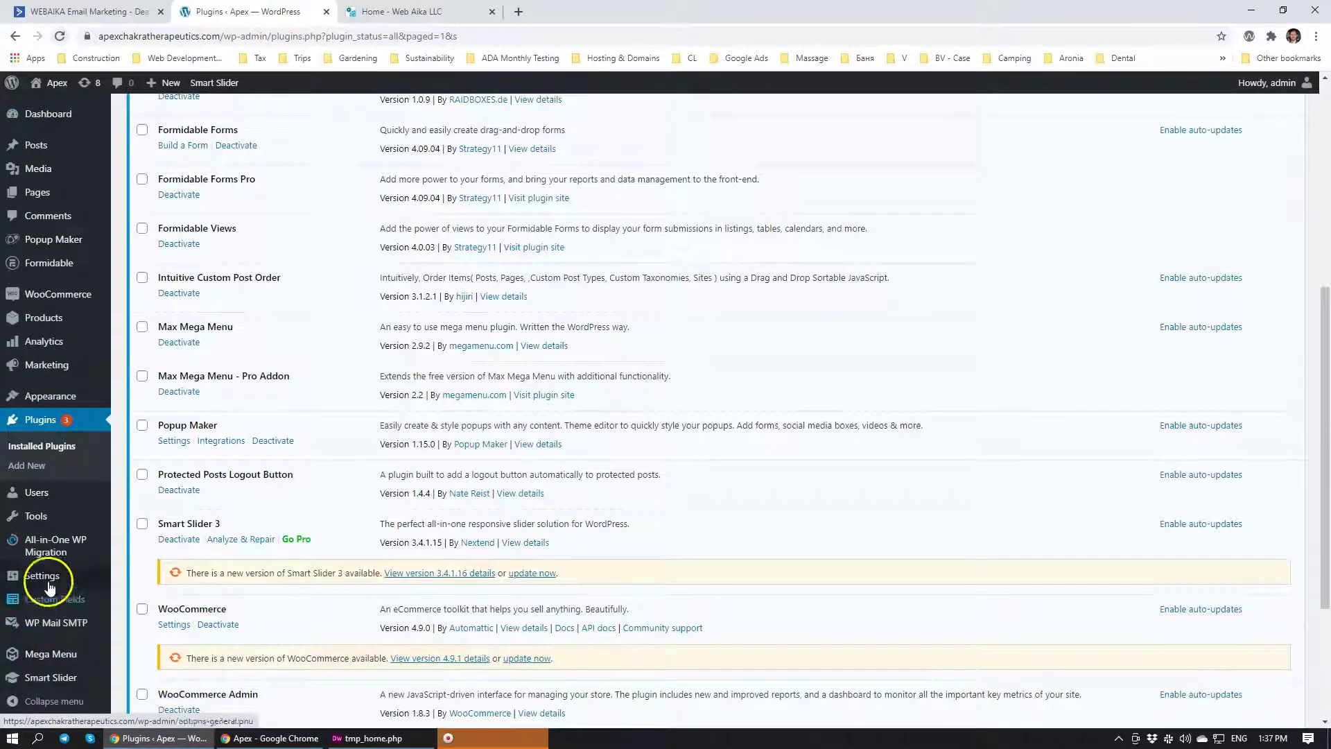
{"action": "left_click", "coordinate": [63, 36]}
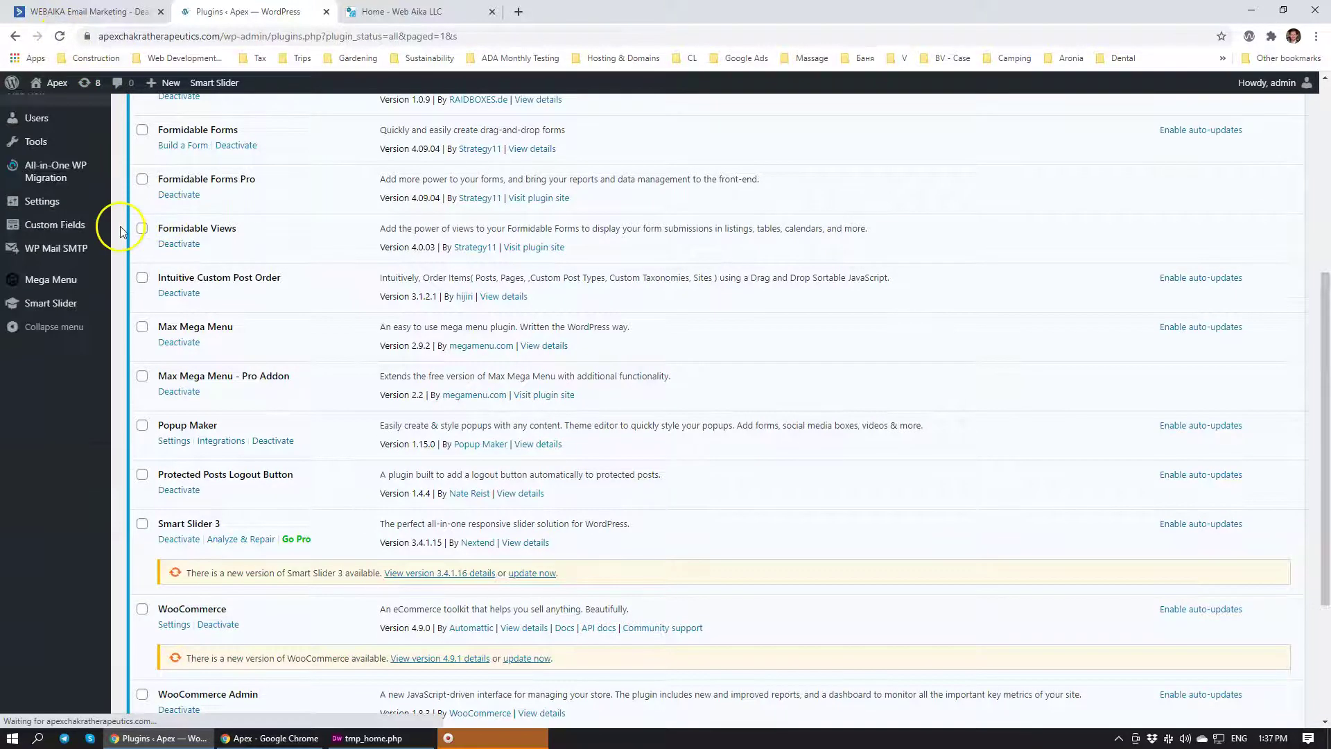
{"action": "scroll", "coordinate": [59, 568], "scroll_direction": "down", "scroll_amount": 2}
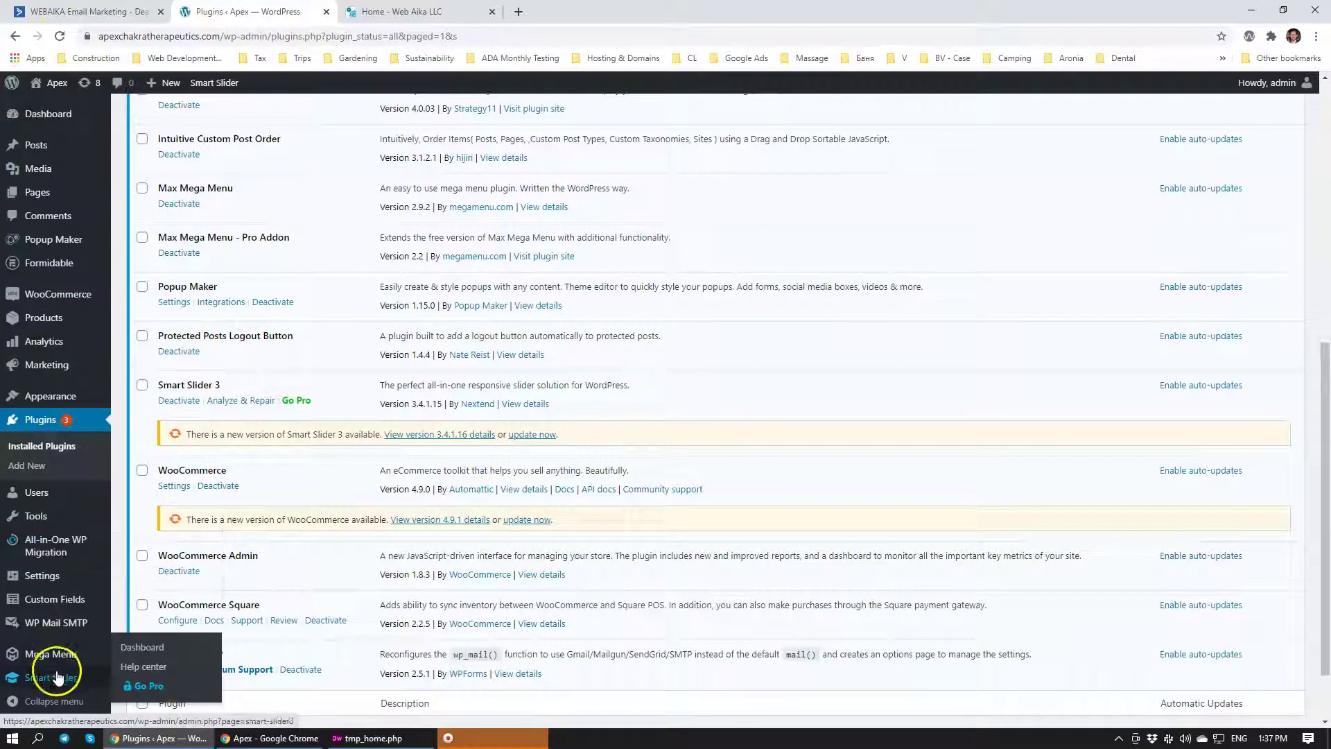
{"action": "mouse_move", "coordinate": [56, 684]}
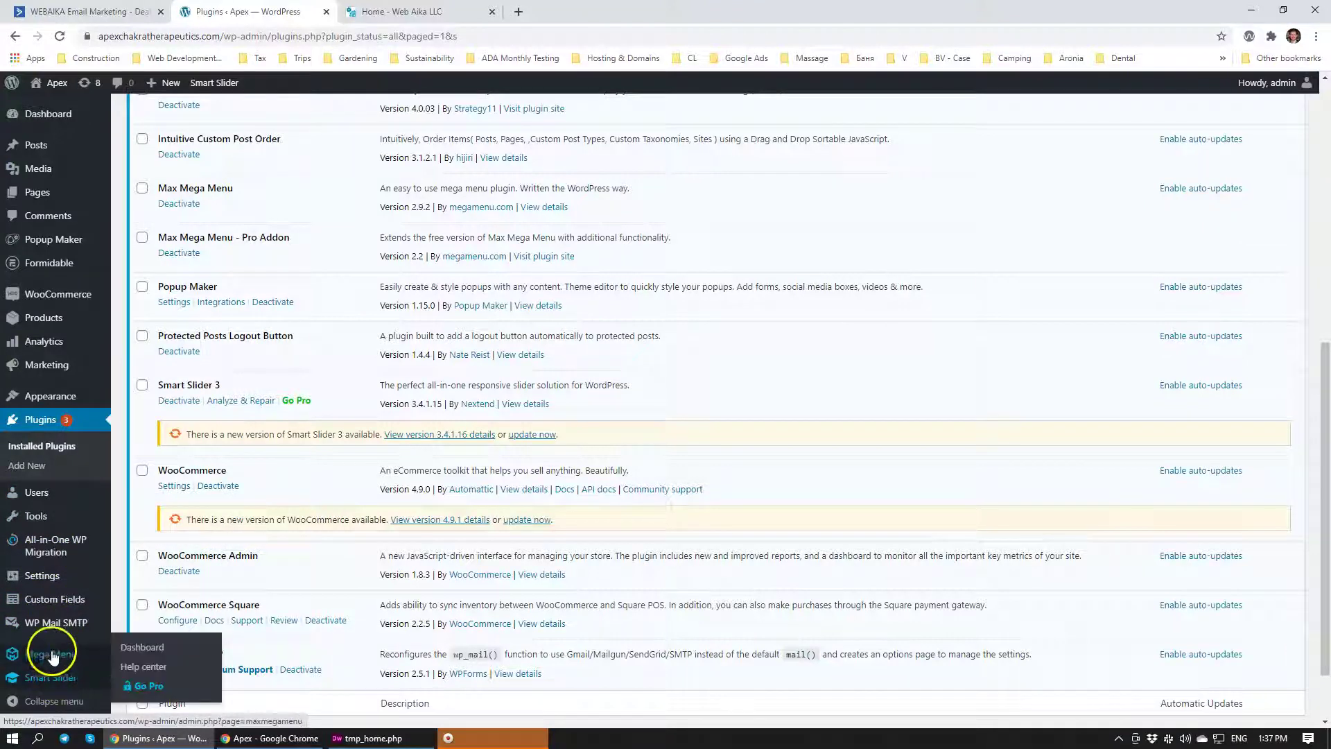
{"action": "mouse_move", "coordinate": [89, 596]}
{"action": "key", "text": "ctrl+f"}
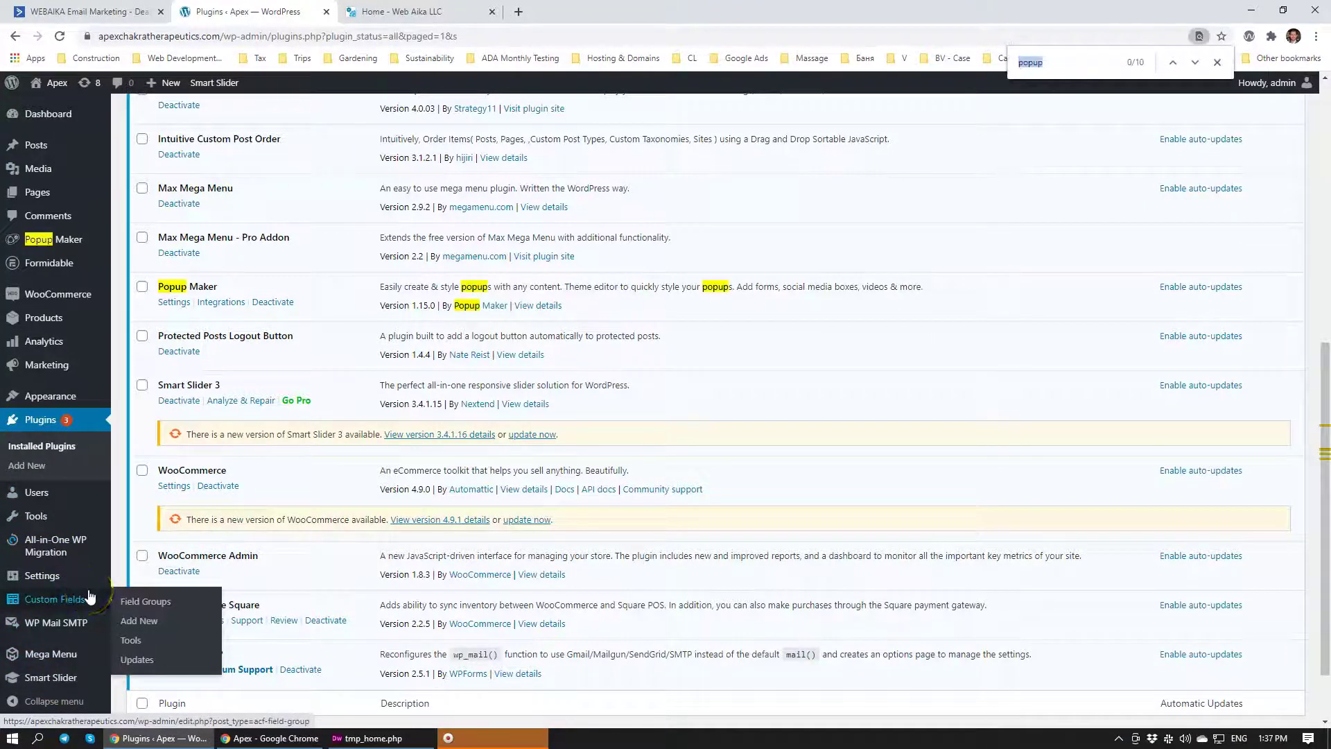
{"action": "left_click", "coordinate": [74, 241]}
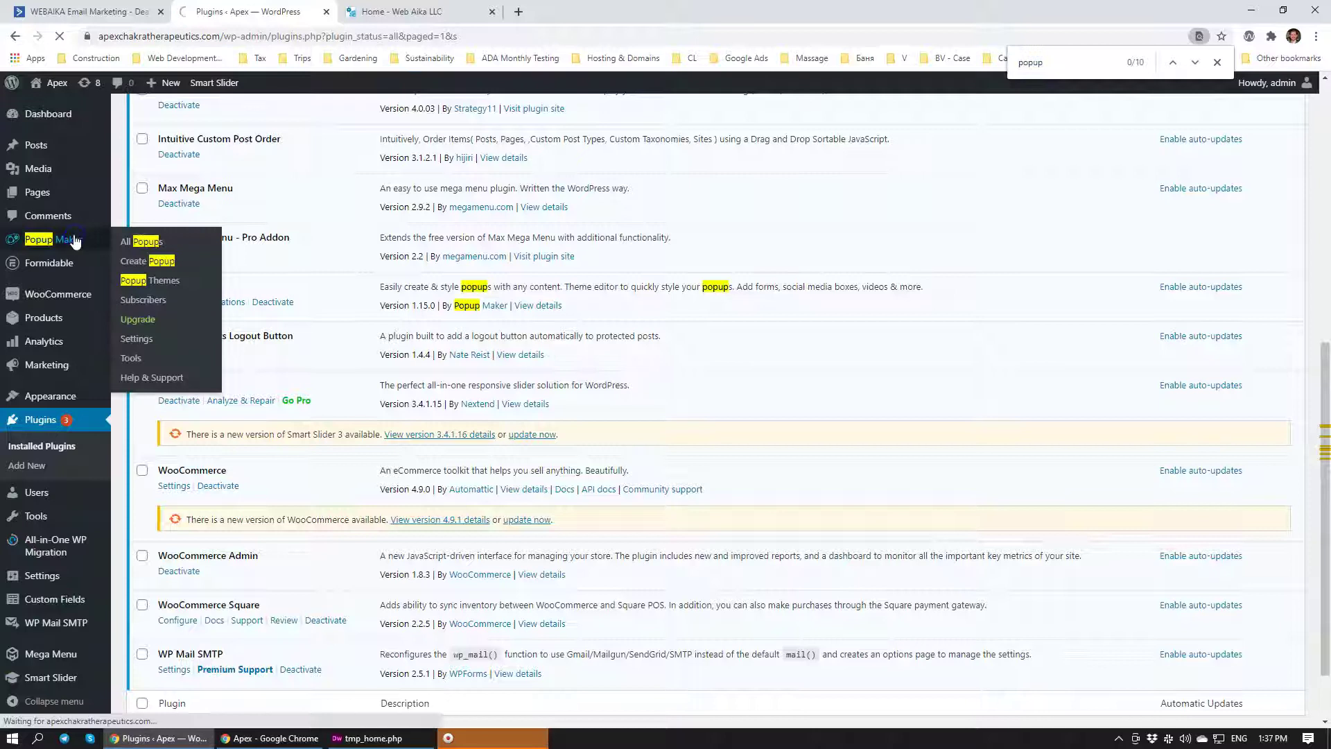
{"action": "left_click", "coordinate": [1216, 61]}
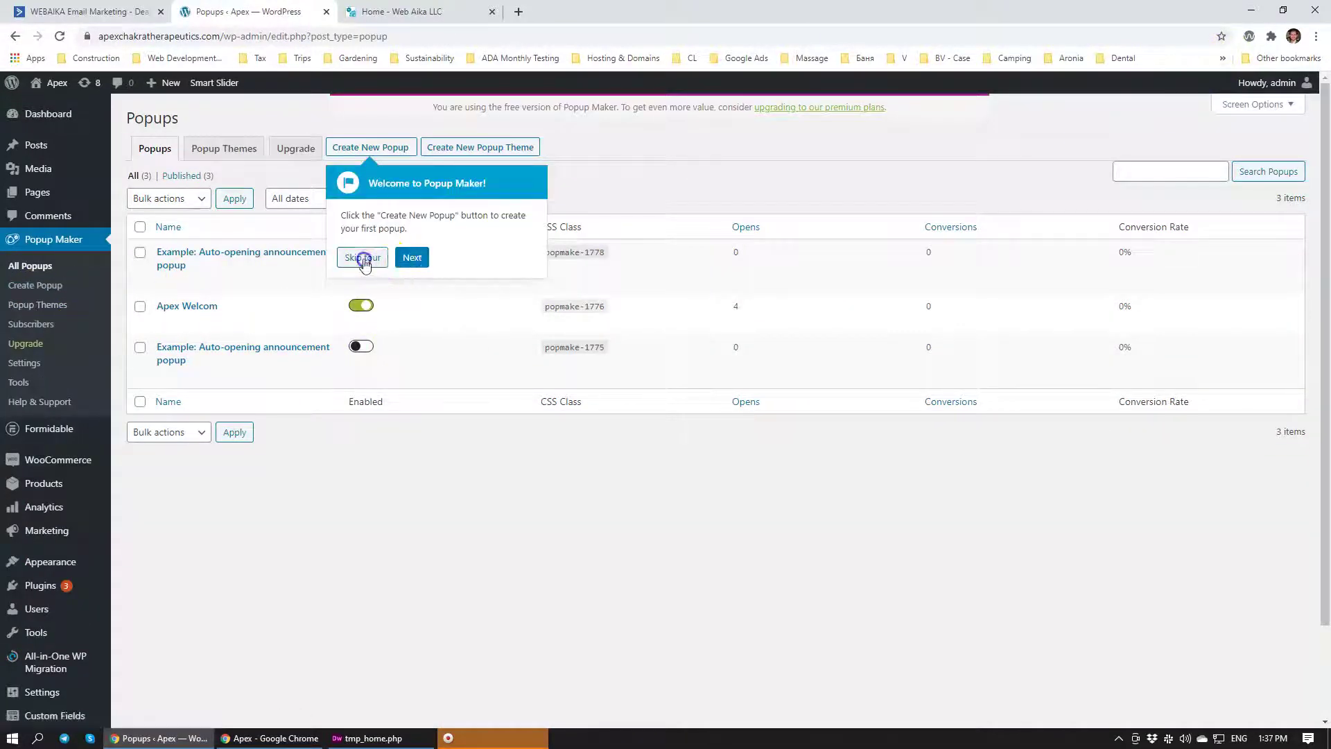
{"action": "left_click", "coordinate": [363, 260]}
Create a popup named 'Welcome' with an h1 'Welcome to APEX' heading and 'Are you over 18?'
{"action": "left_click", "coordinate": [41, 289]}
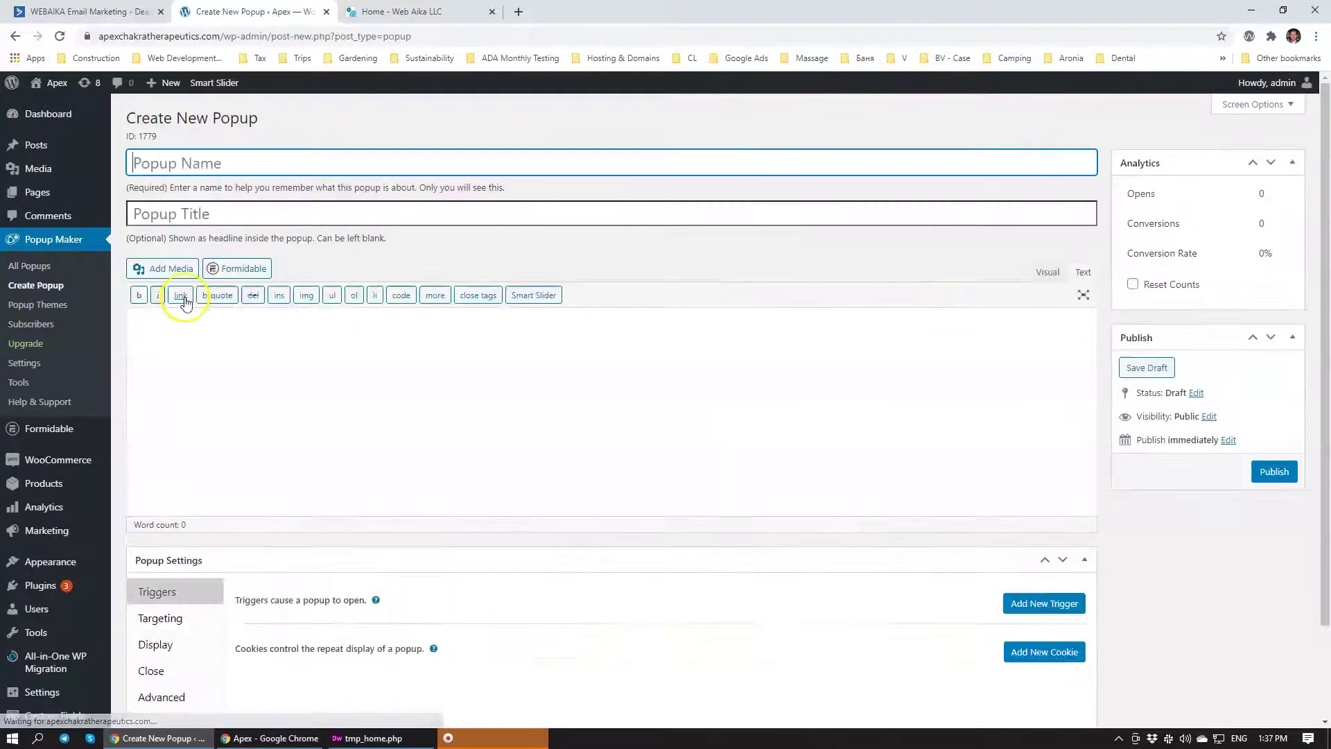
{"action": "type", "text": "Welcome"}
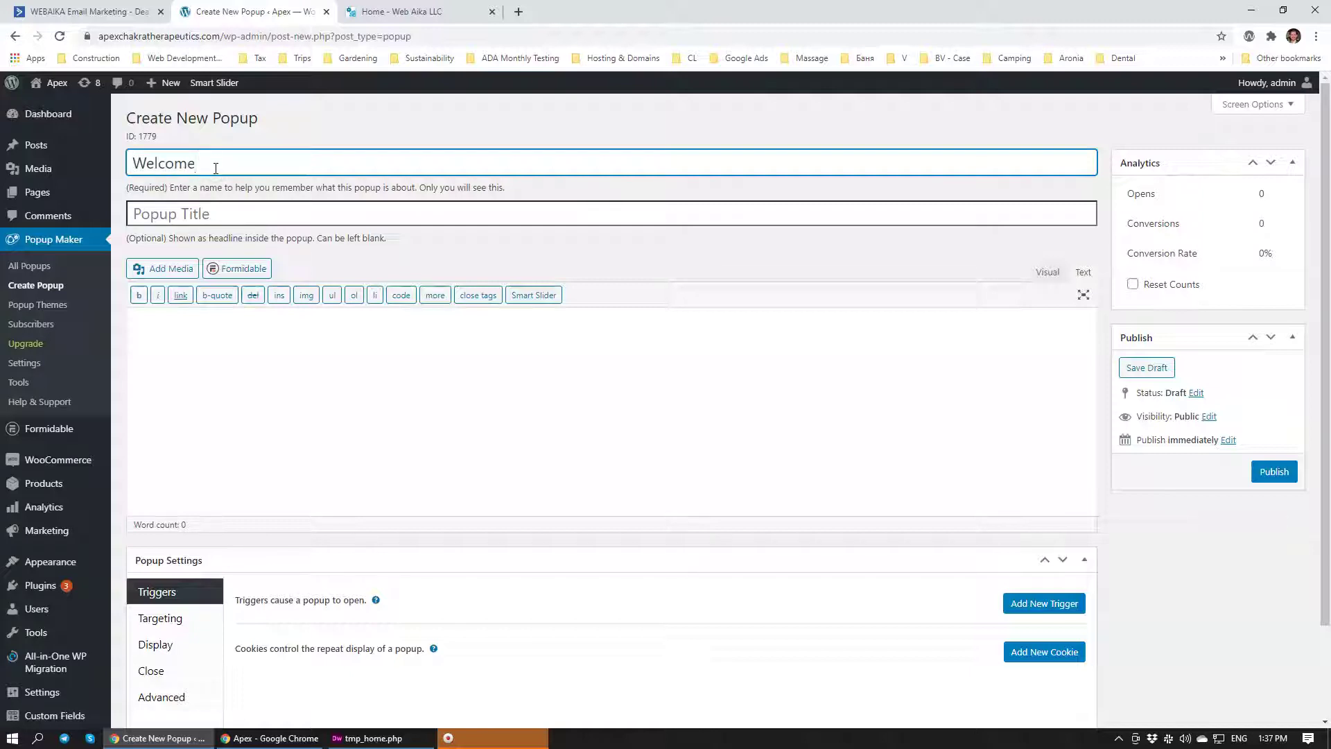
{"action": "left_click", "coordinate": [258, 451]}
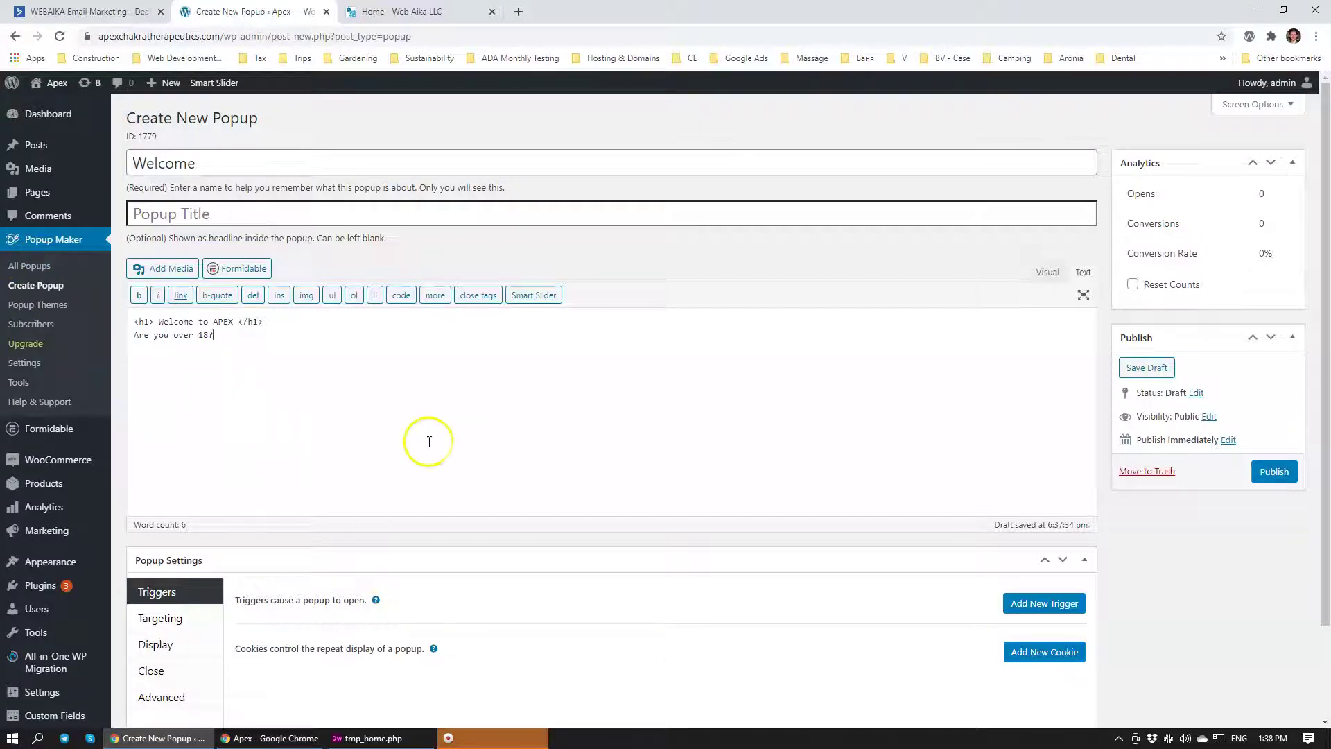
{"action": "scroll", "coordinate": [428, 439], "scroll_direction": "down", "scroll_amount": 2}
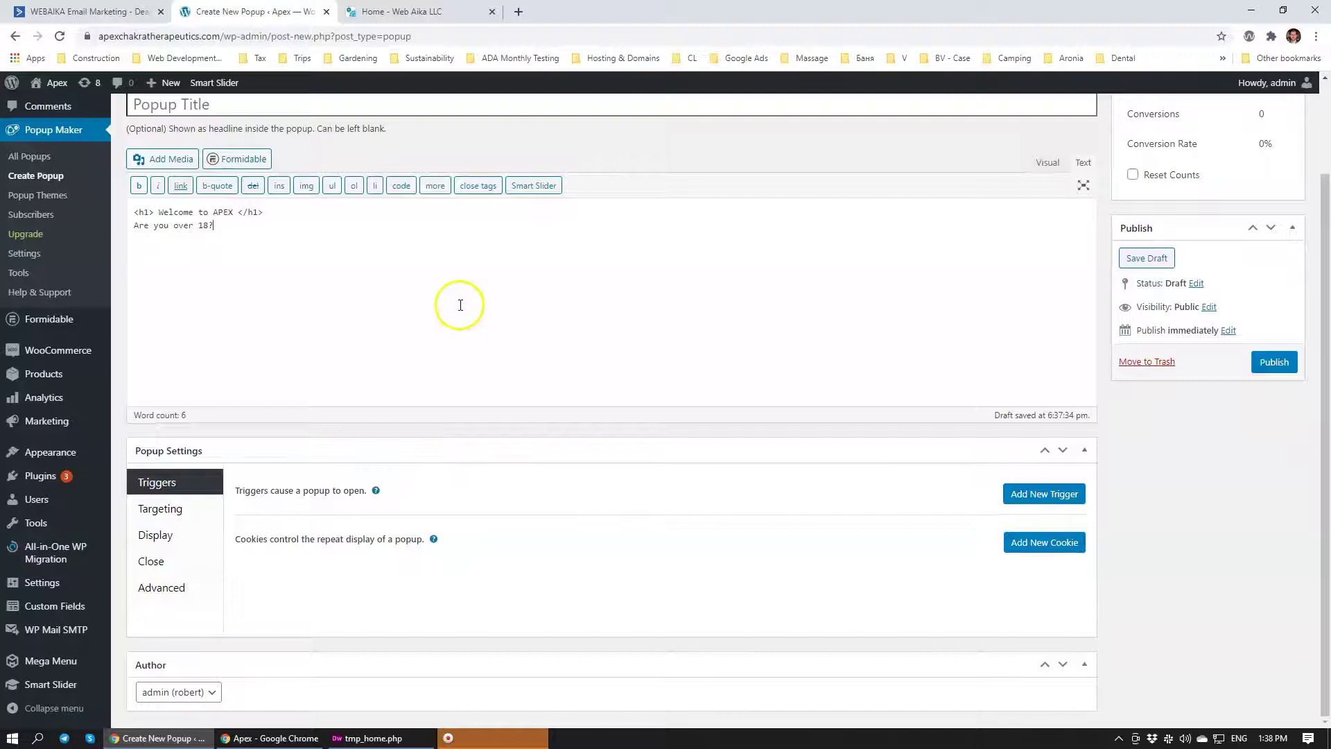
Add a Time Delay / Auto Open trigger at 500 ms with the pum-1779 On Popup Close cookie
{"action": "left_click", "coordinate": [1057, 498]}
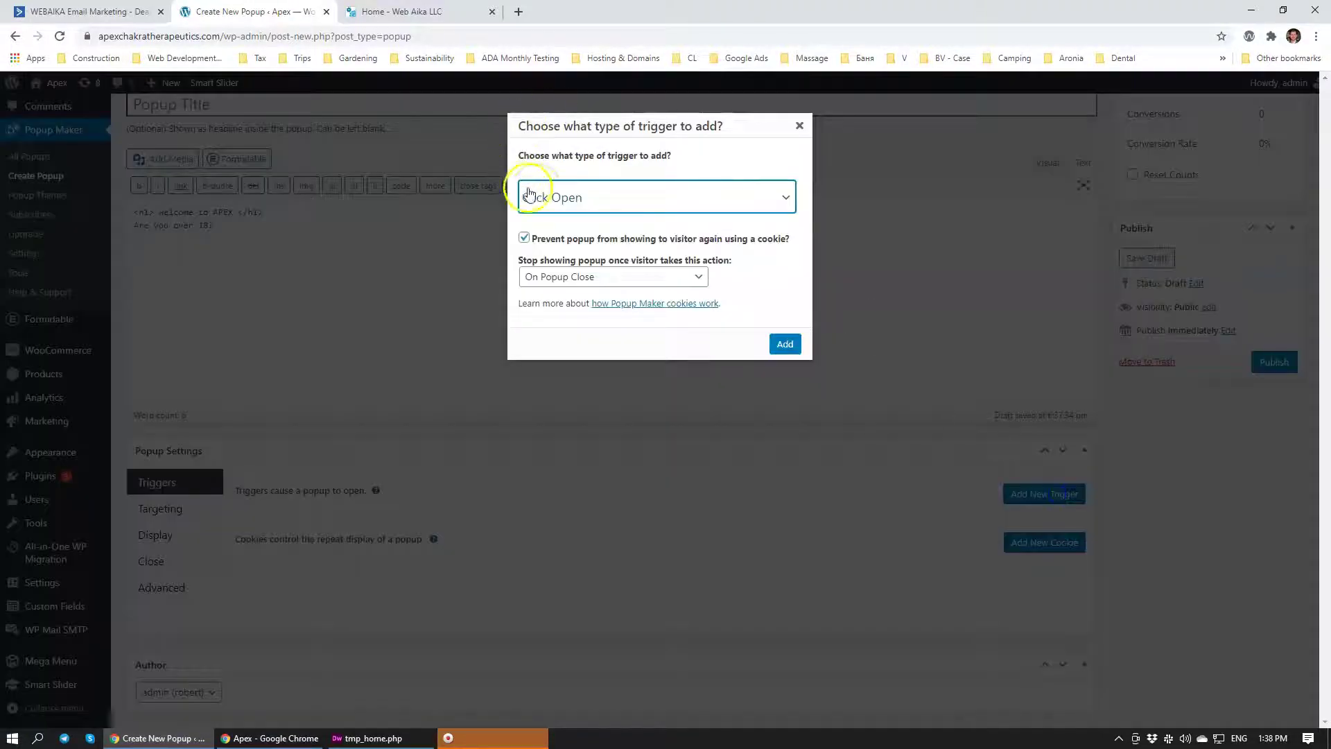
{"action": "left_click", "coordinate": [539, 194]}
{"action": "left_click", "coordinate": [627, 240]}
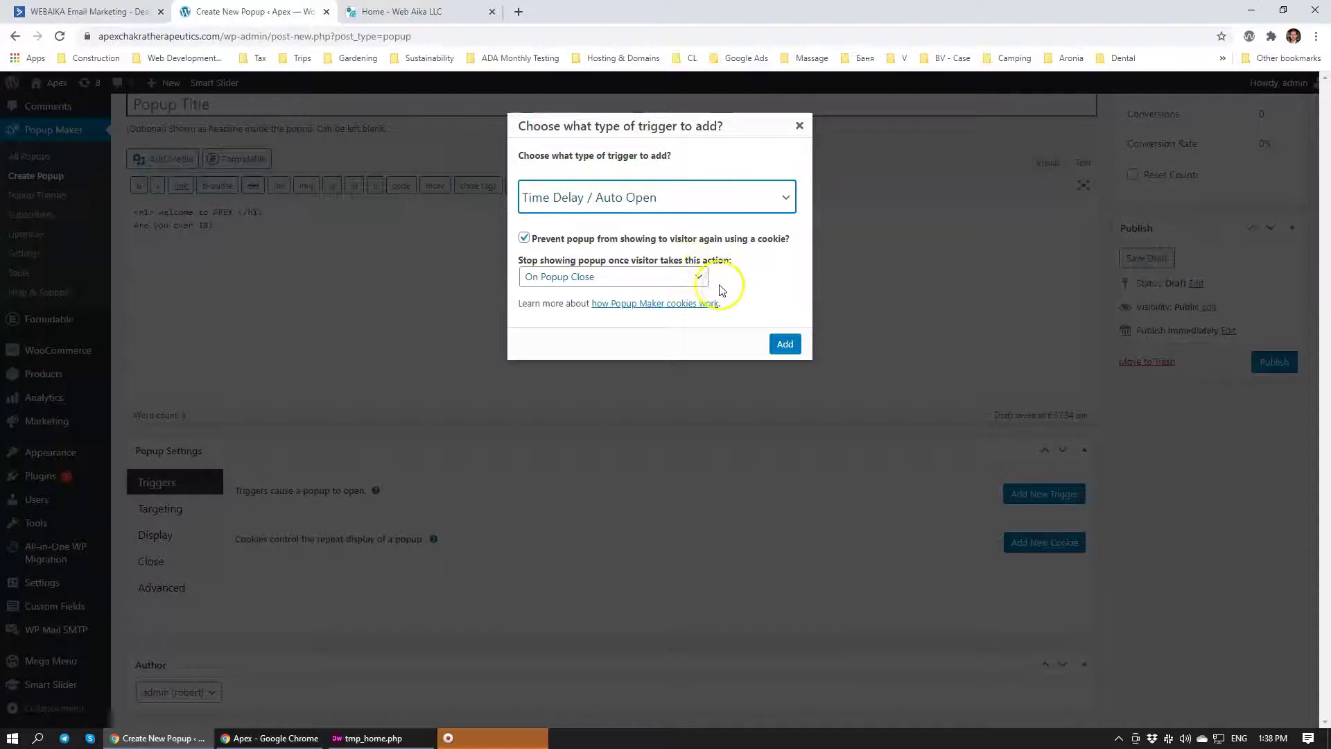
{"action": "left_click", "coordinate": [783, 345]}
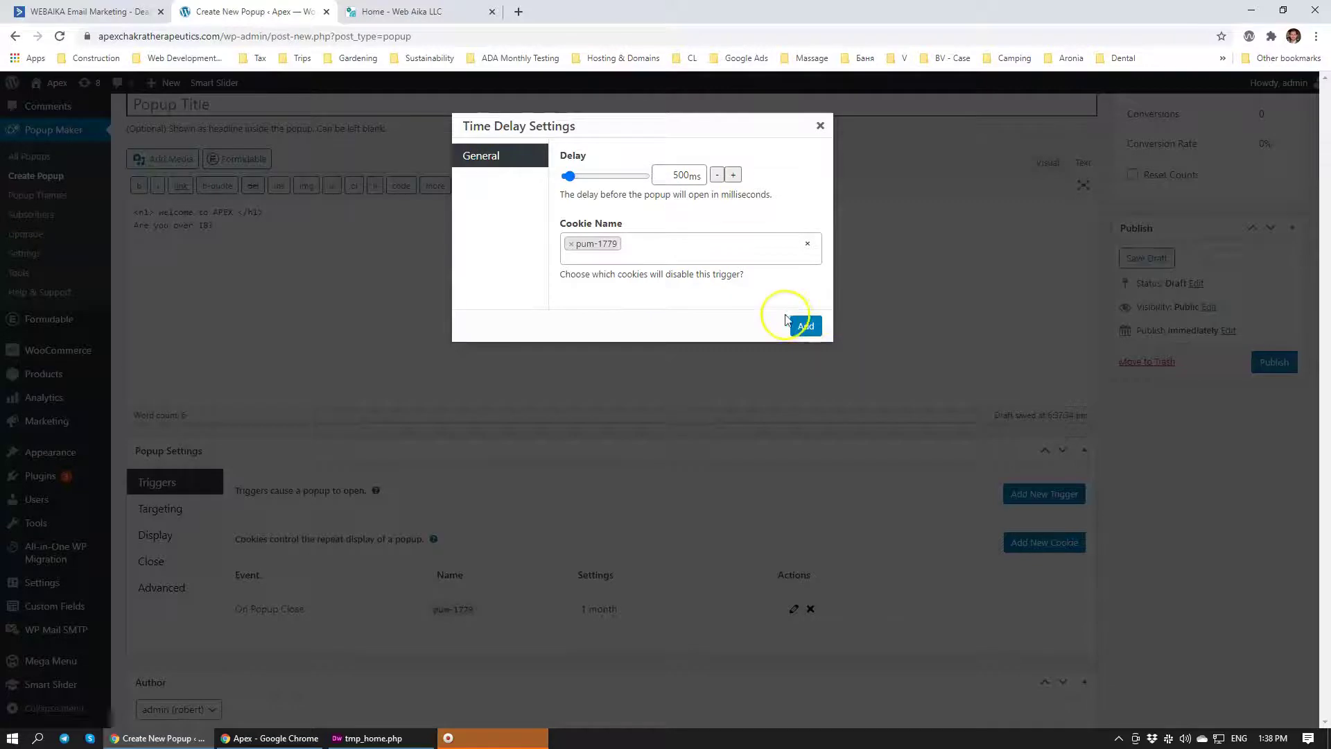
{"action": "left_click", "coordinate": [804, 326]}
{"action": "scroll", "coordinate": [554, 298], "scroll_direction": "down", "scroll_amount": 3}
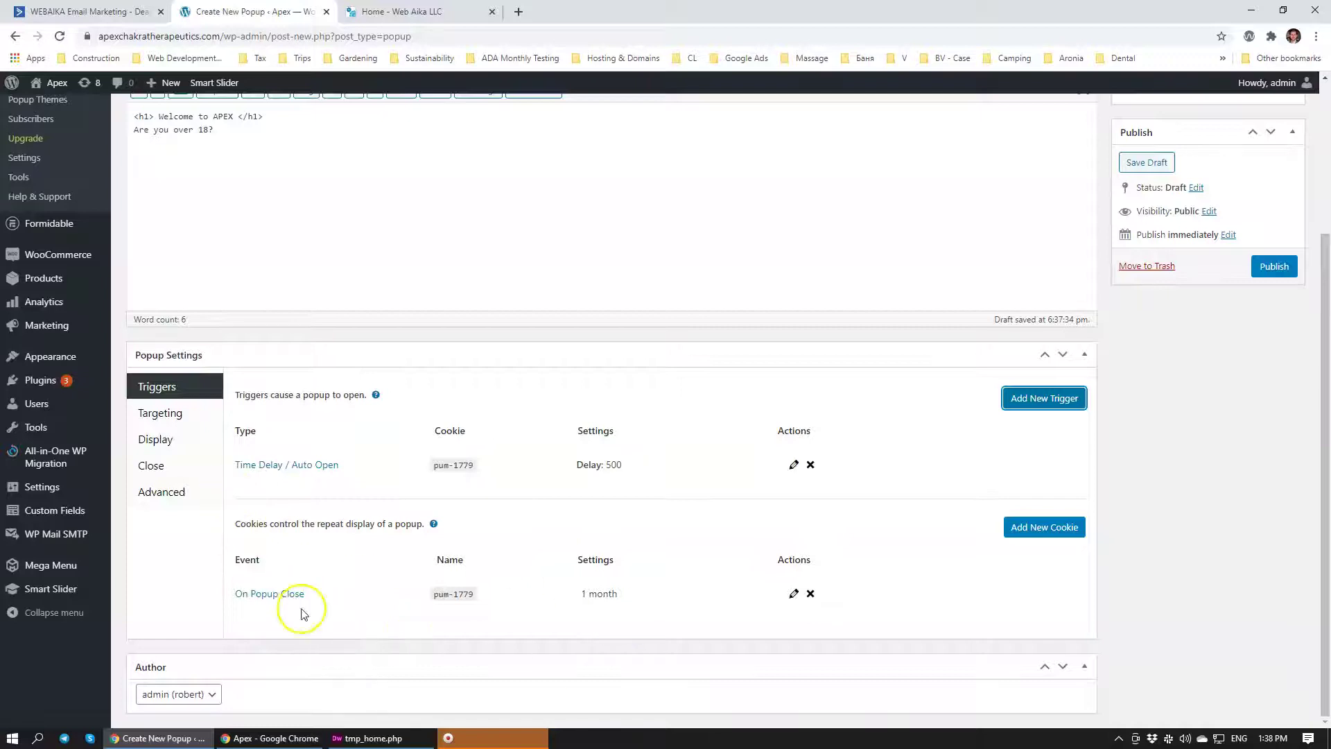
Target the Welcome popup at the Home Page
{"action": "left_click", "coordinate": [168, 413]}
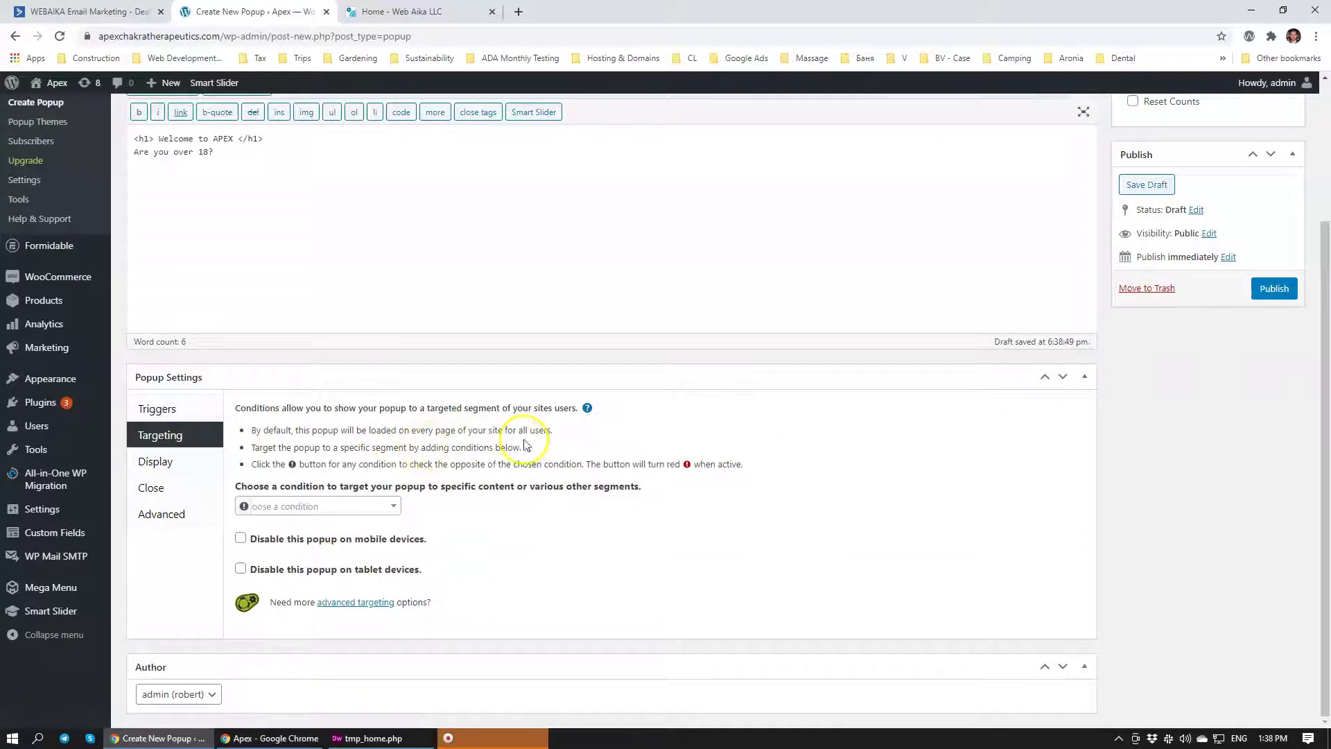
{"action": "left_click", "coordinate": [339, 508]}
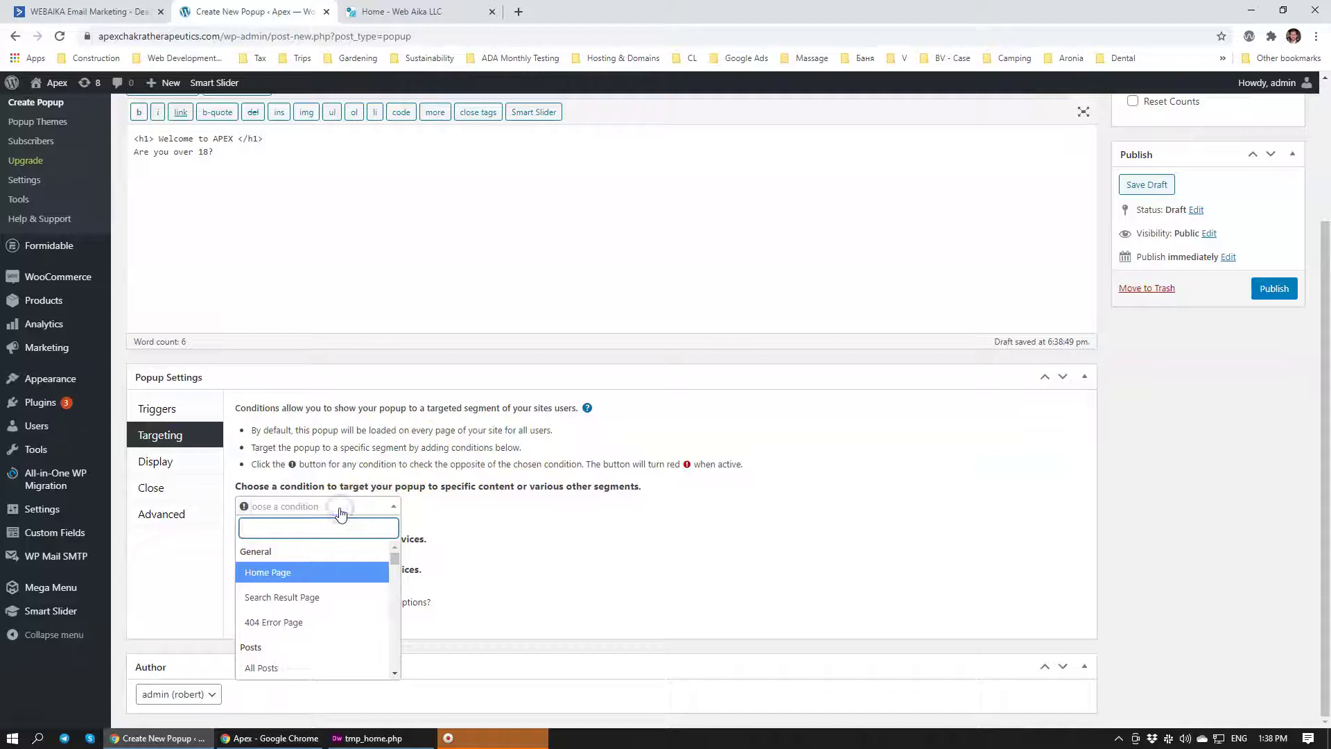
{"action": "left_click", "coordinate": [280, 573]}
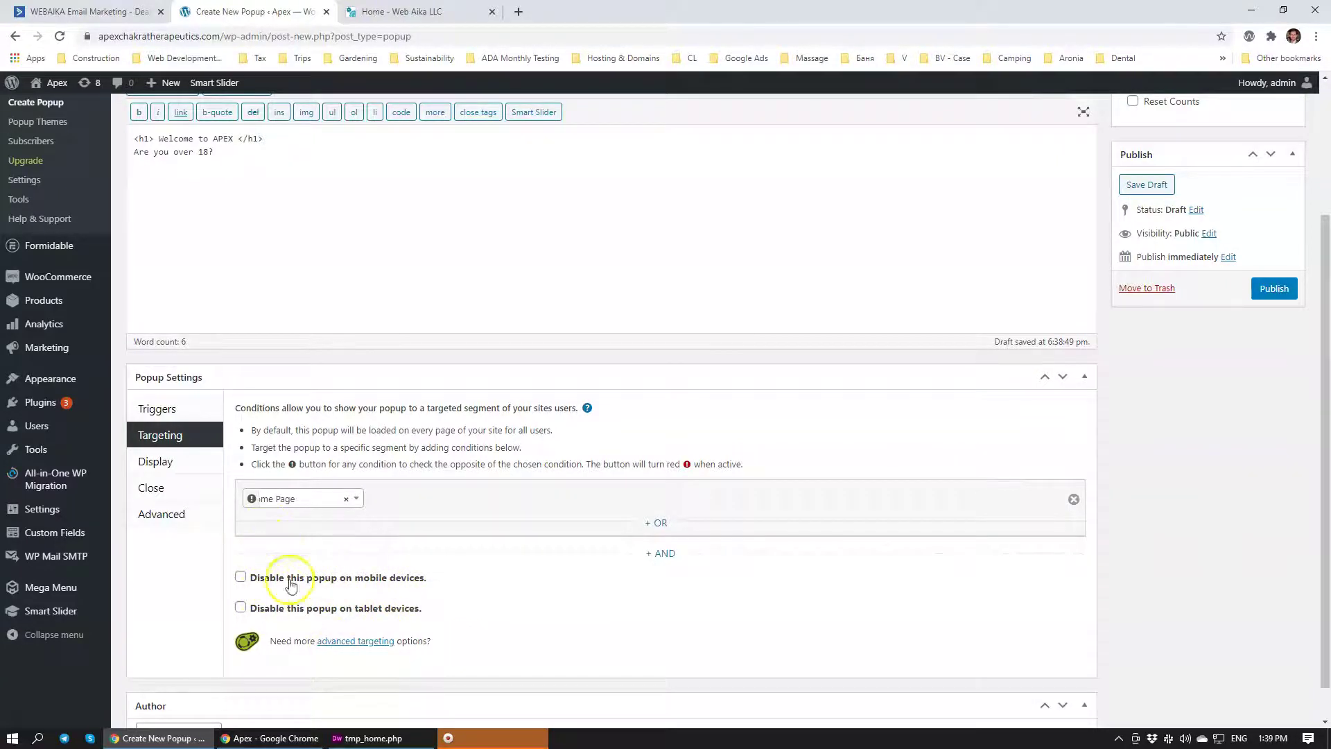
Apply the Center Popup display preset and choose the Enterprise Blue popup theme
{"action": "left_click", "coordinate": [148, 470]}
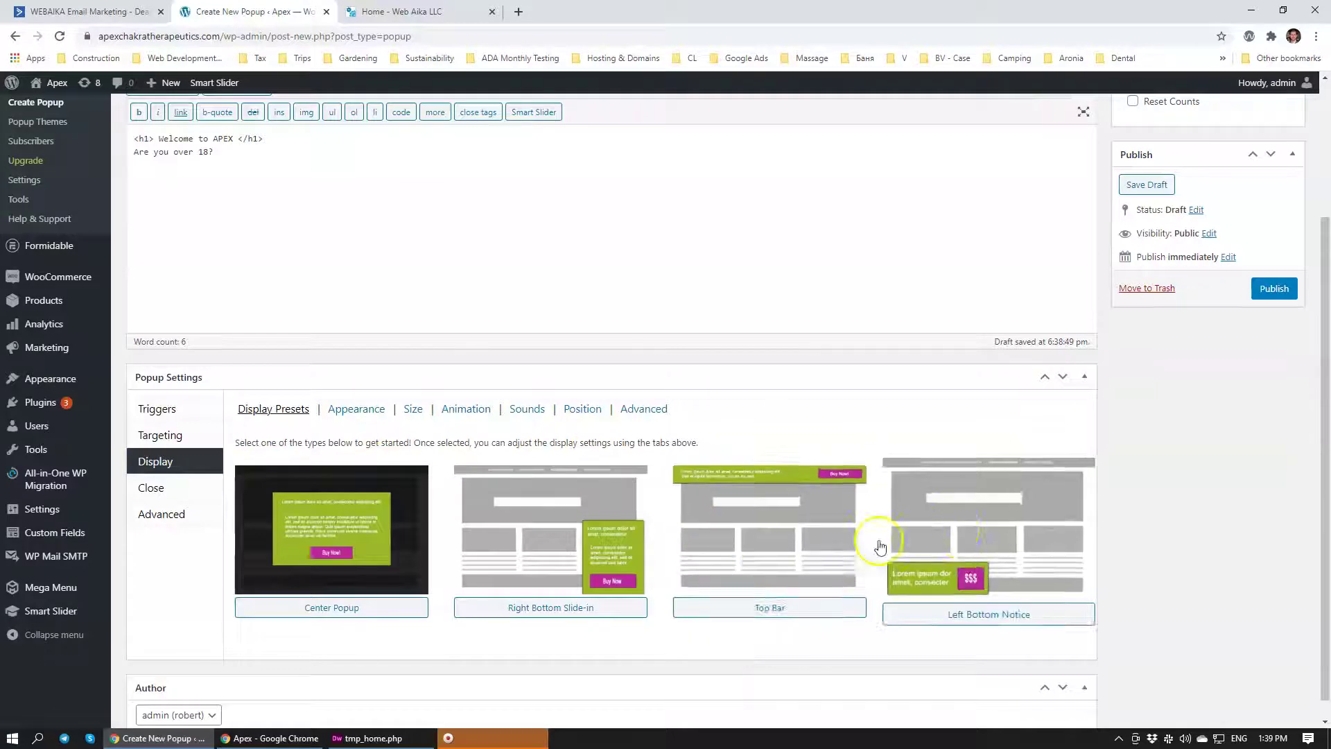
{"action": "left_click", "coordinate": [352, 531]}
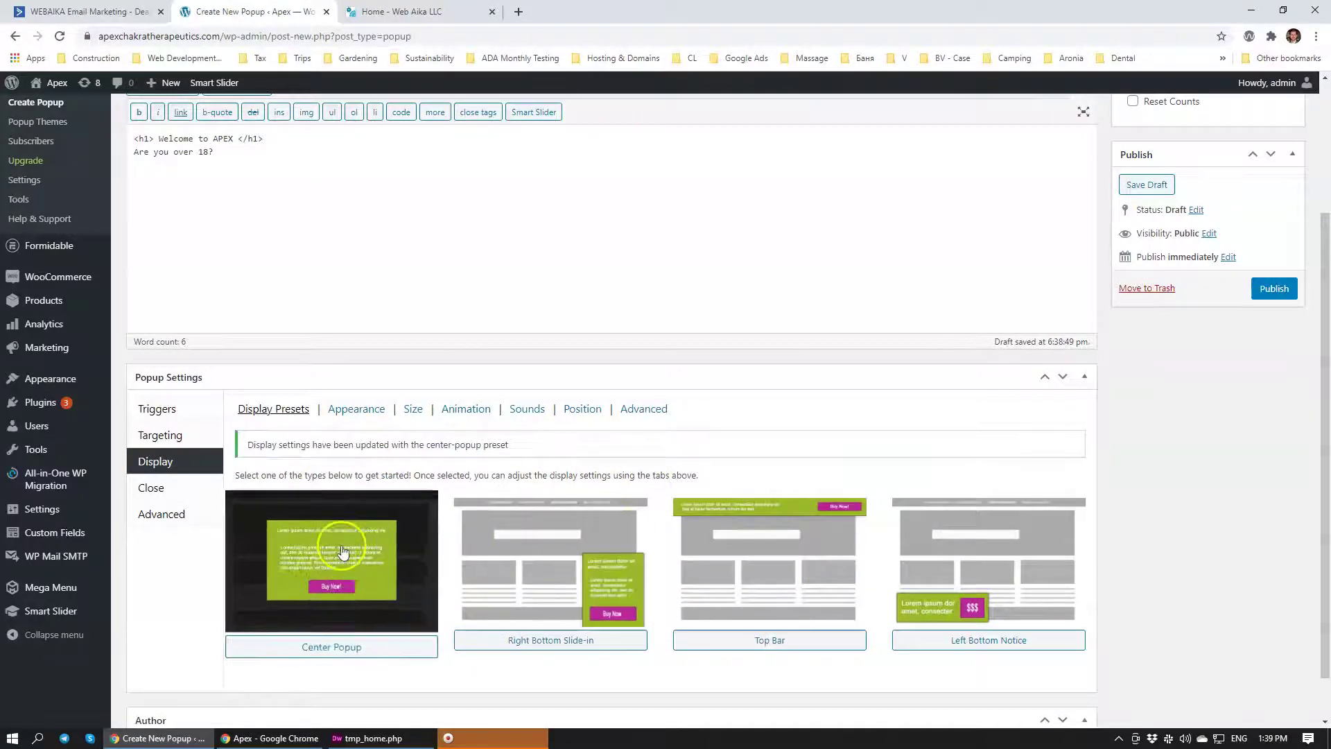
{"action": "left_click", "coordinate": [357, 409]}
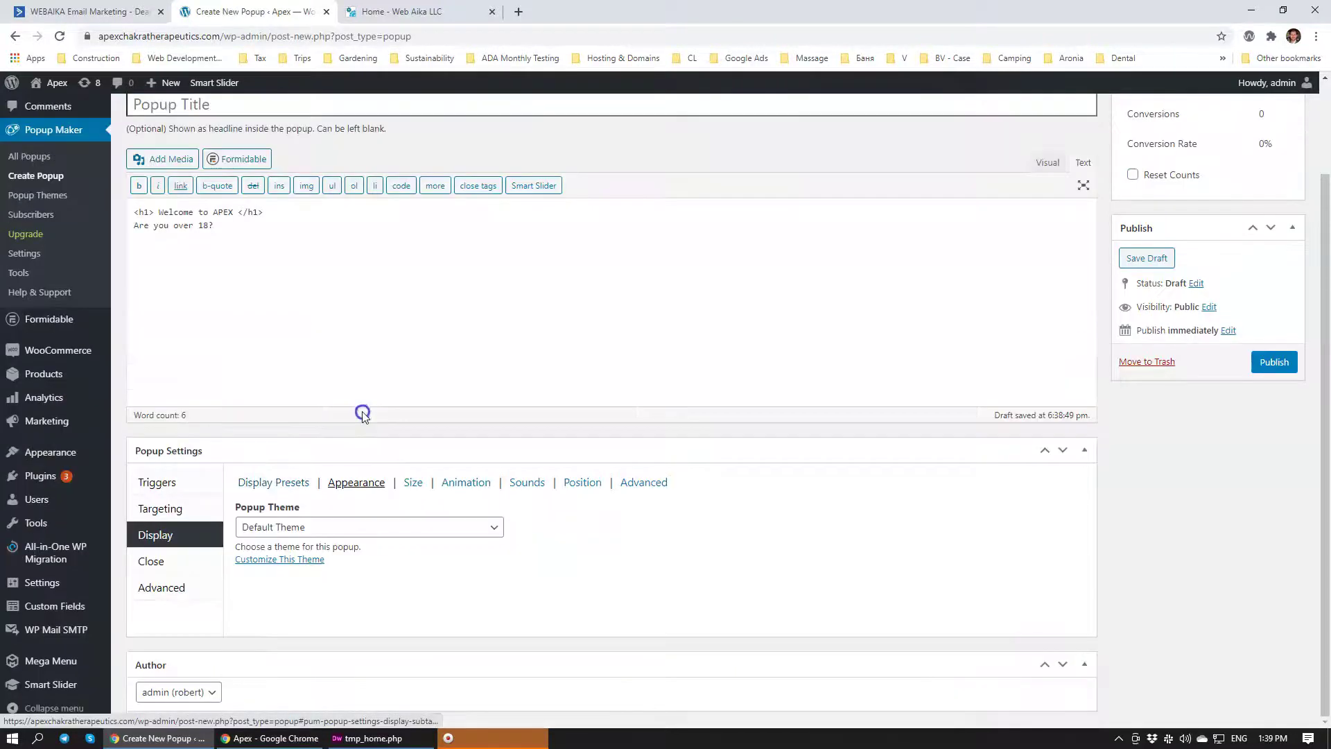
{"action": "left_click", "coordinate": [344, 527]}
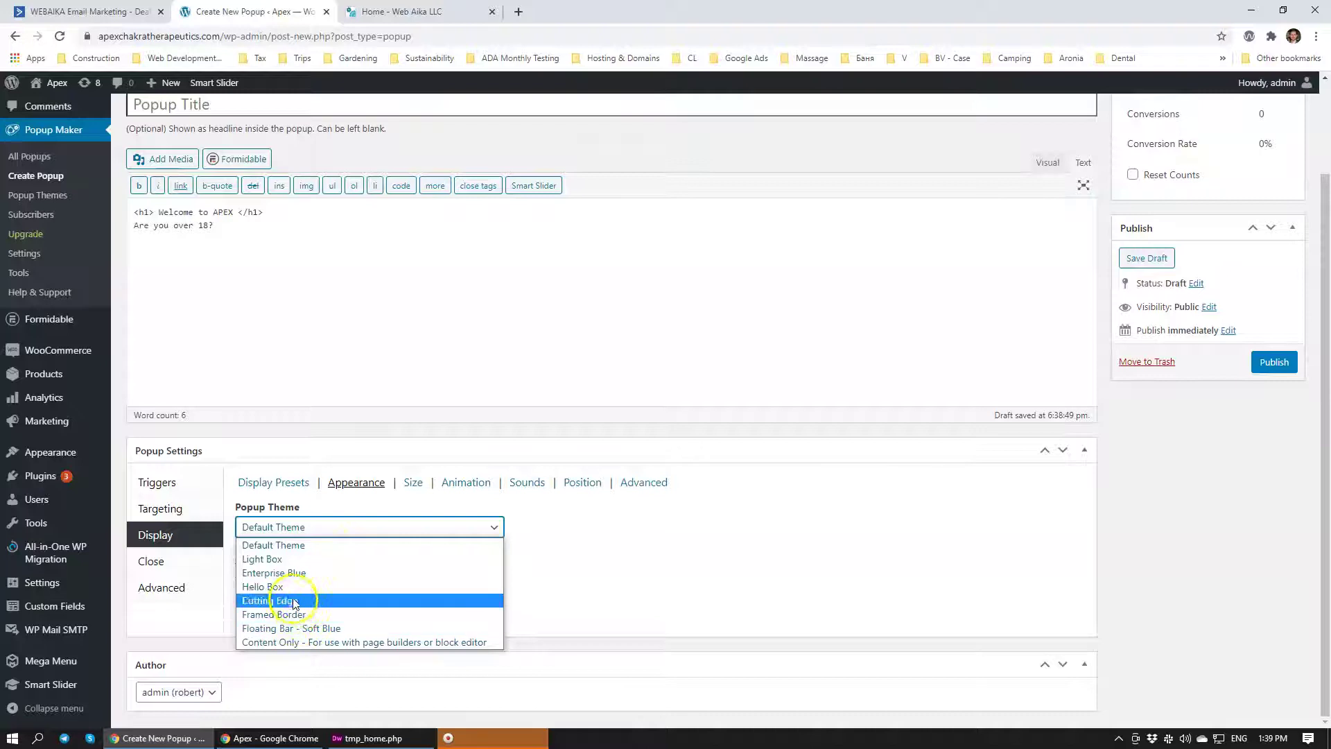
{"action": "left_click", "coordinate": [297, 573]}
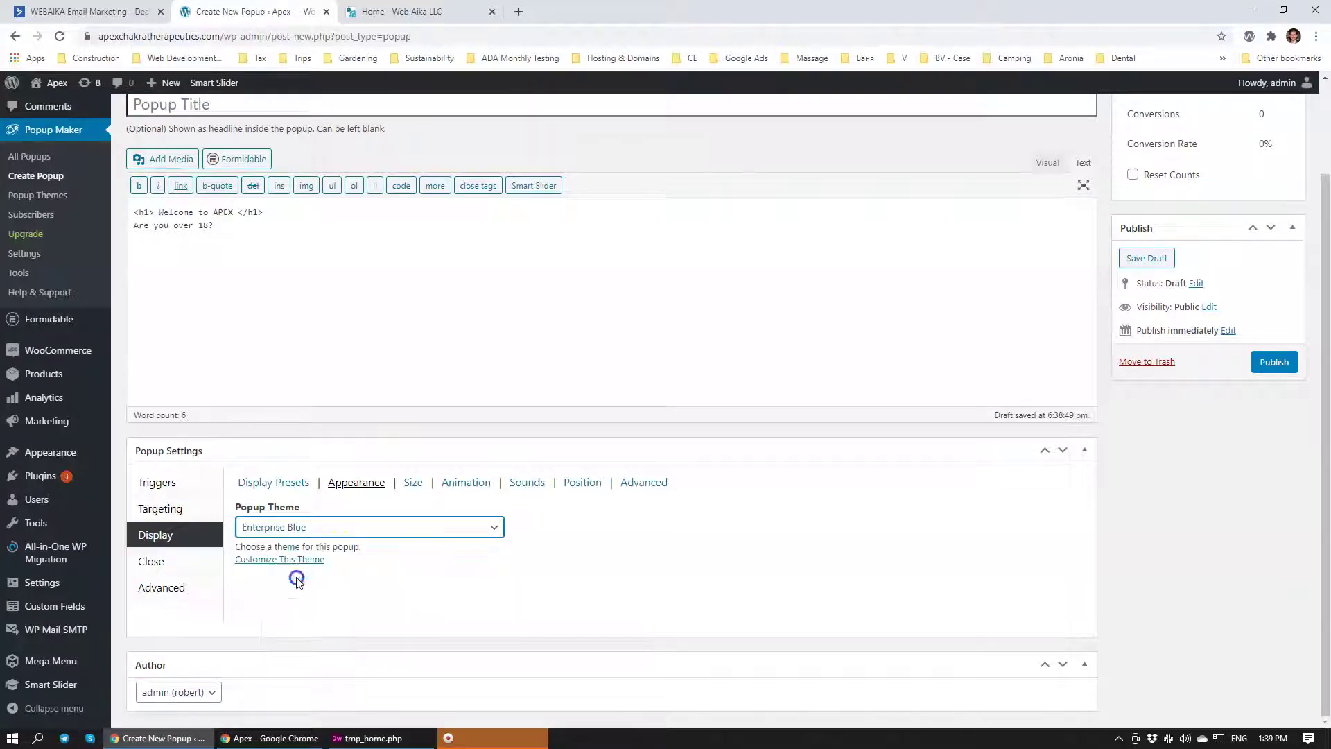
{"action": "left_click", "coordinate": [308, 530]}
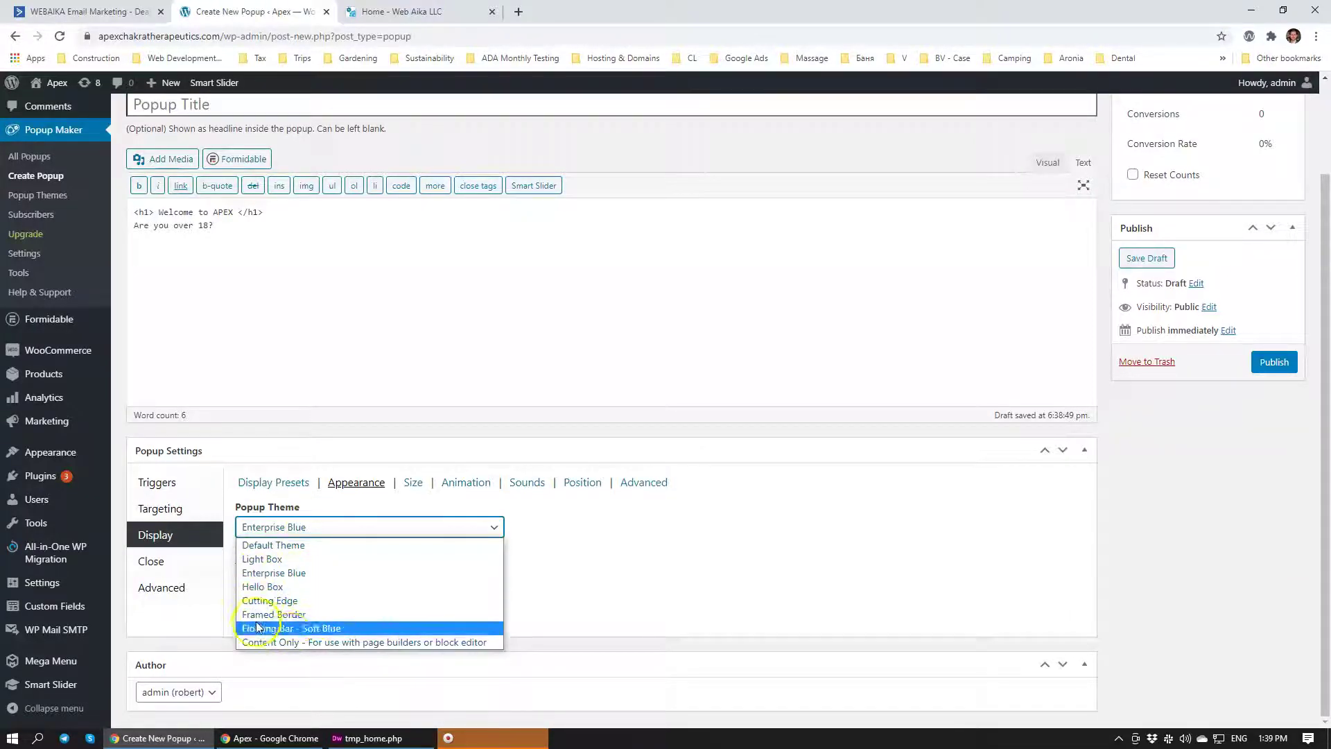
{"action": "left_click", "coordinate": [280, 574]}
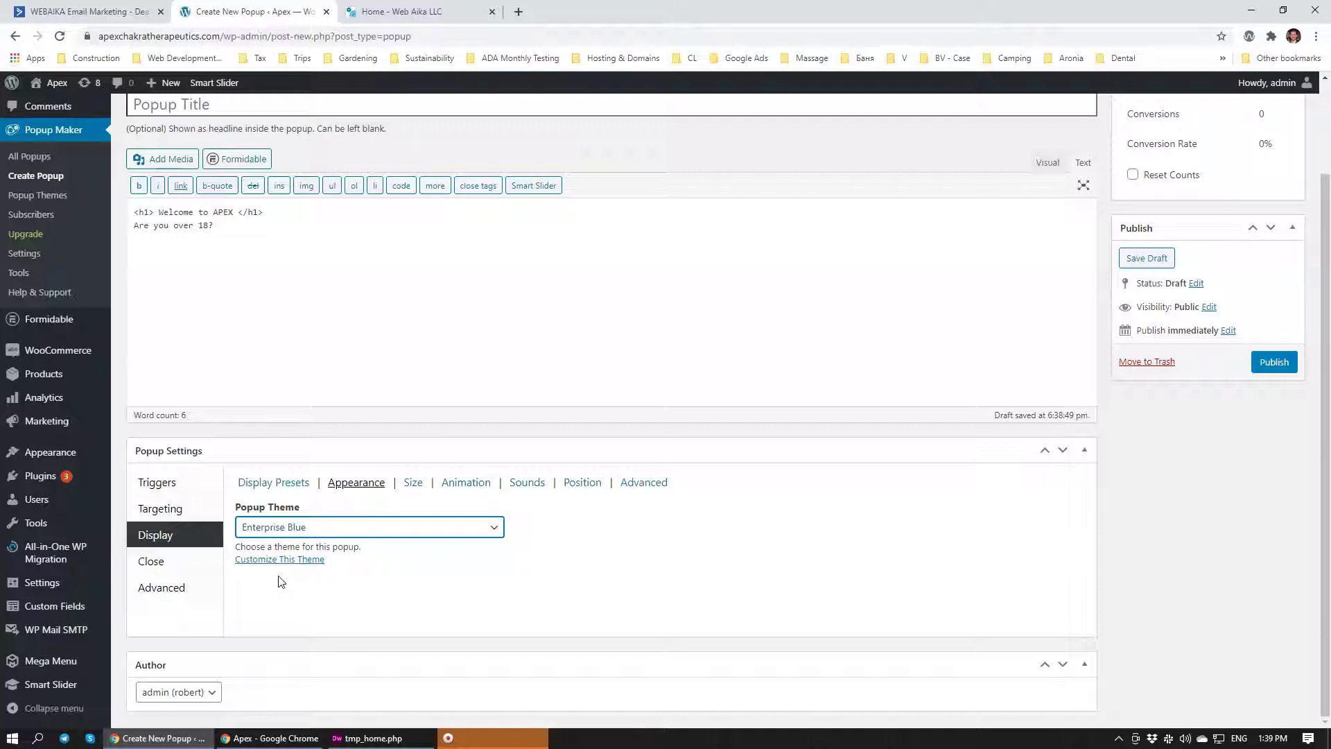
Review the Medium – 60% size, 350ms Fade animation and 0ms close button delay
{"action": "left_click", "coordinate": [415, 483]}
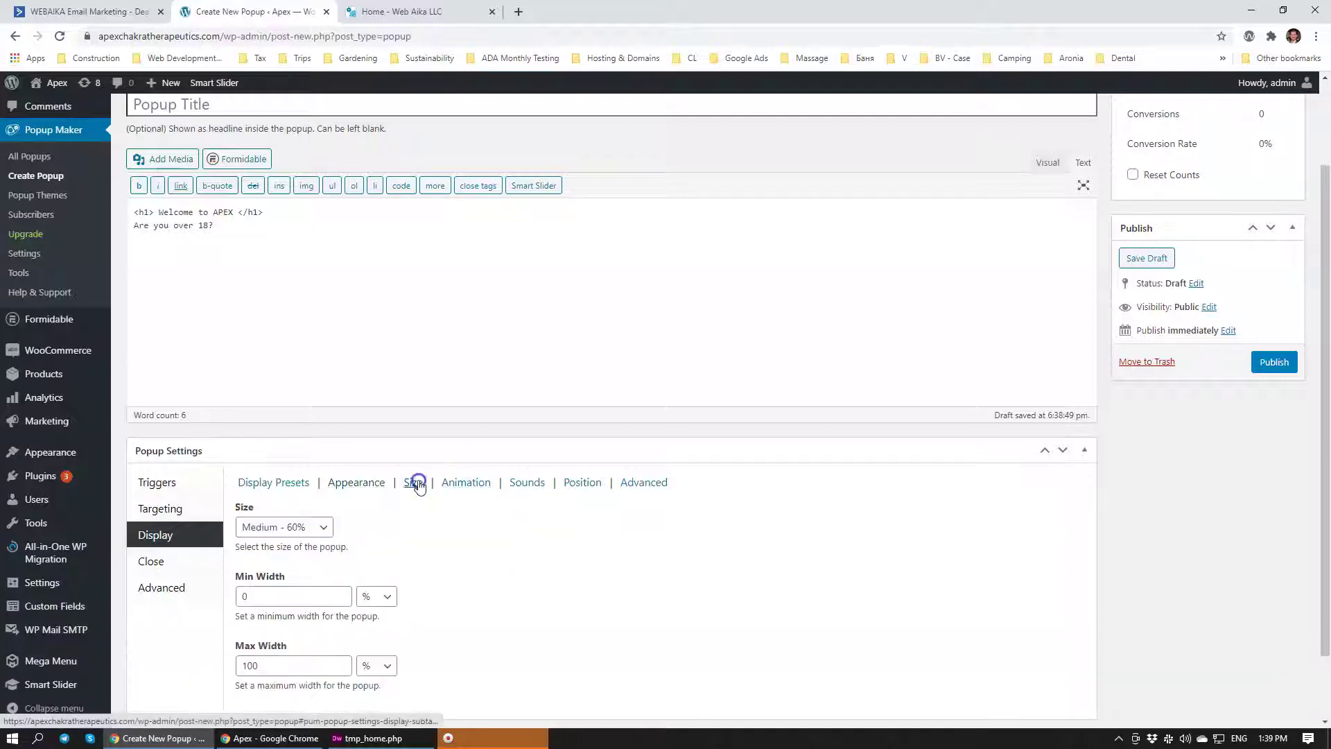
{"action": "scroll", "coordinate": [449, 548], "scroll_direction": "down", "scroll_amount": 1}
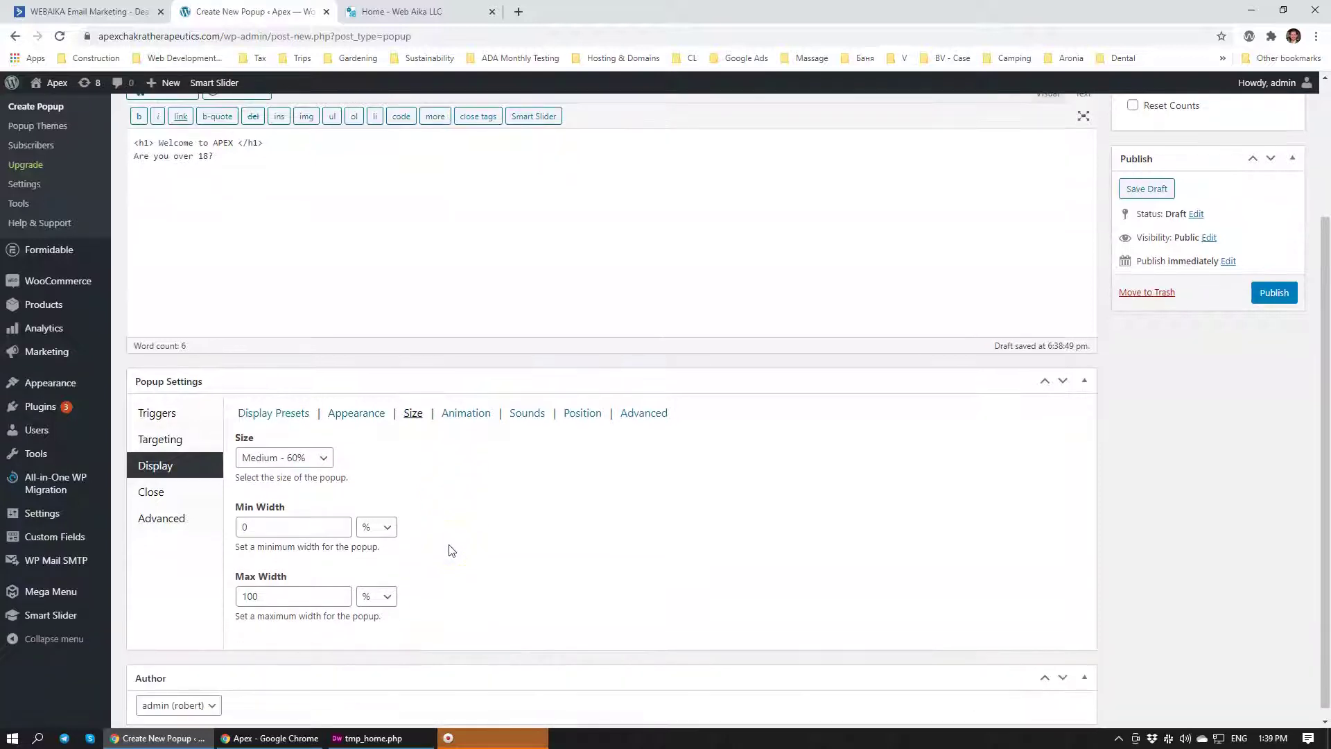
{"action": "left_click", "coordinate": [461, 413]}
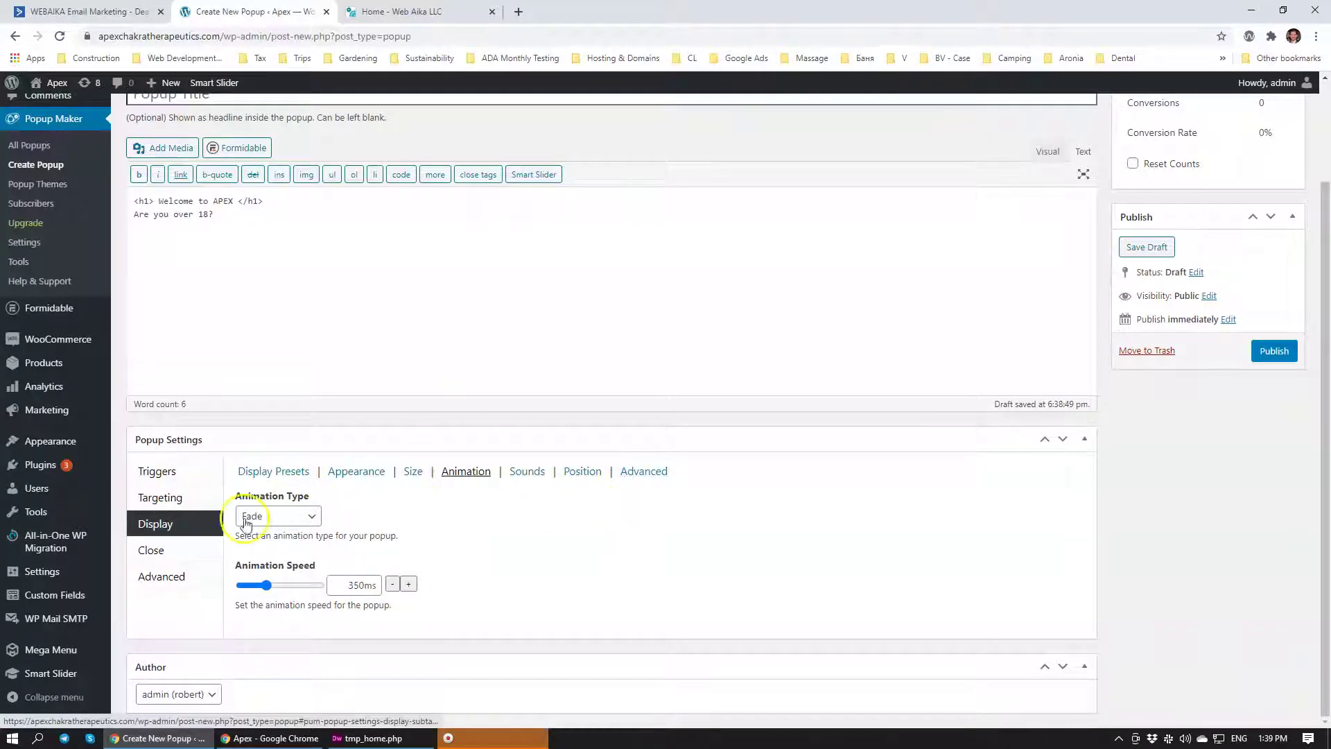
{"action": "left_click", "coordinate": [172, 552]}
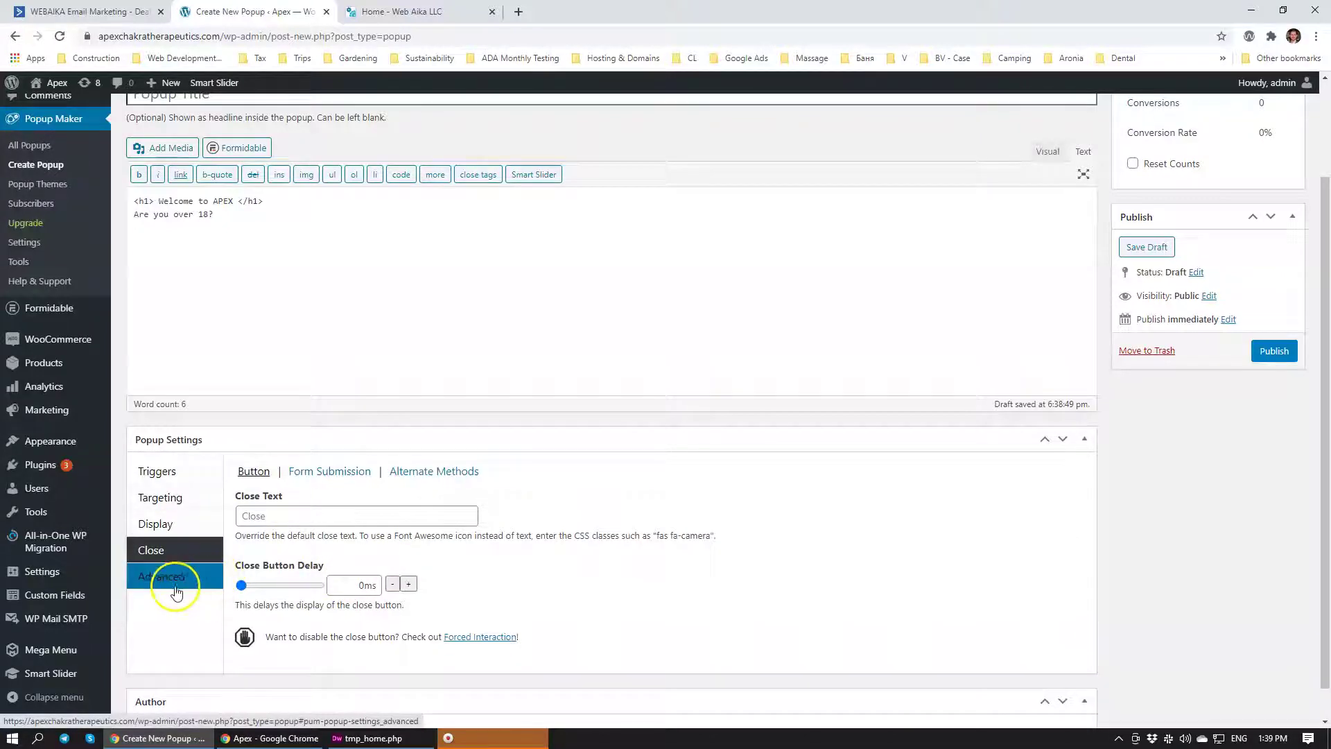
Publish and update the Welcome popup, then reload the Apex homepage to see it appear
{"action": "left_click", "coordinate": [1274, 351]}
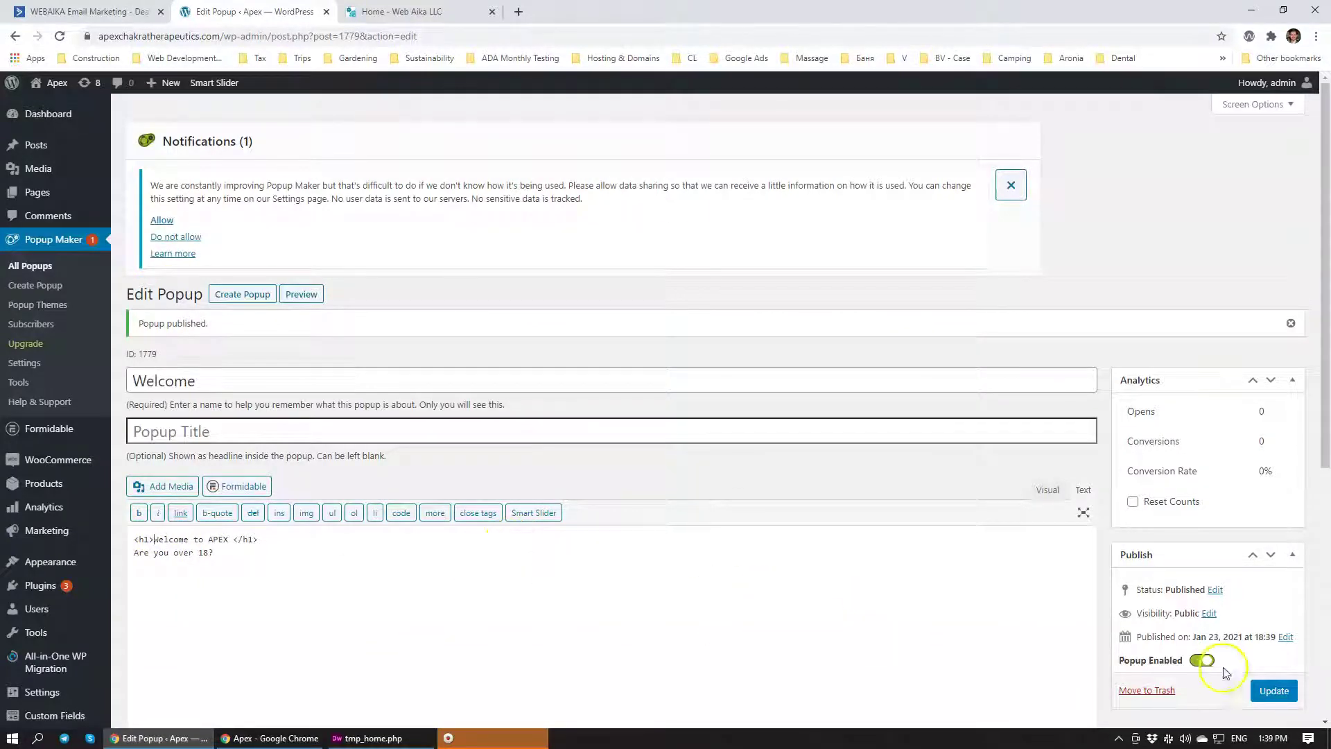
{"action": "left_click", "coordinate": [1273, 691]}
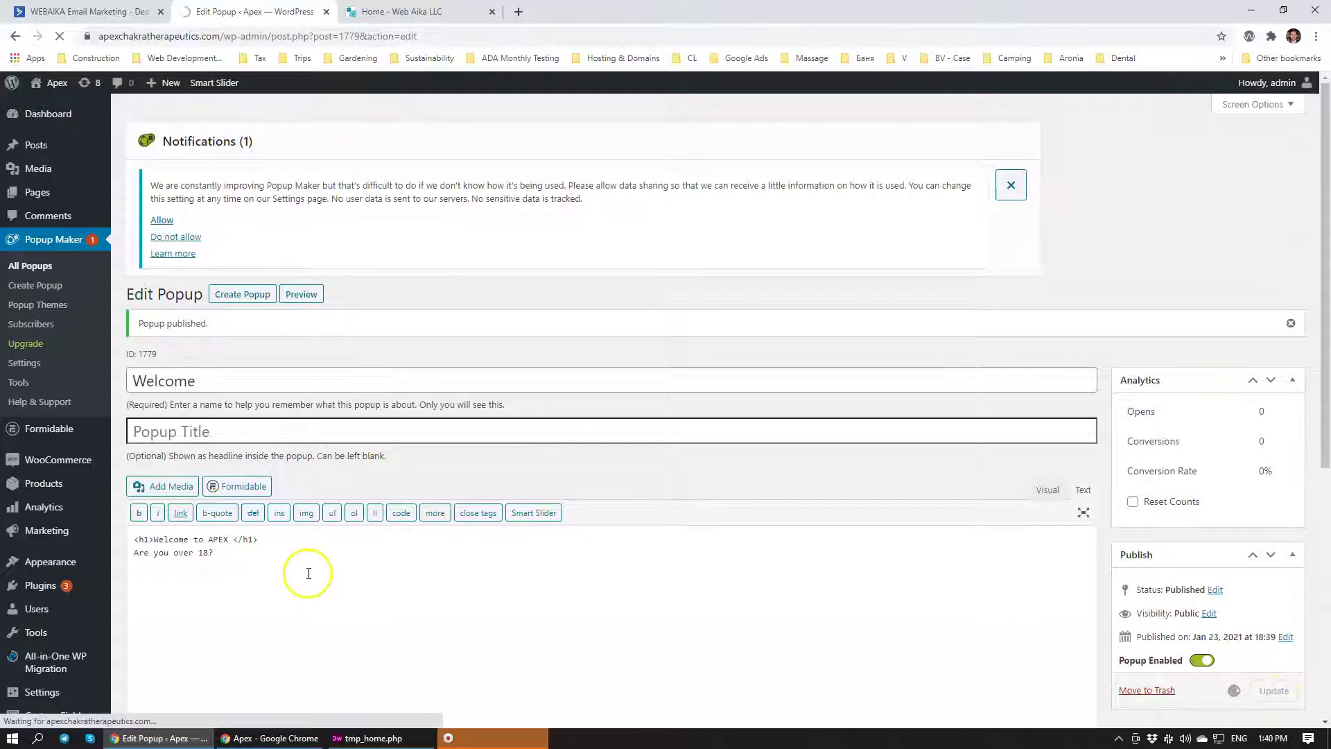
{"action": "left_click", "coordinate": [269, 738]}
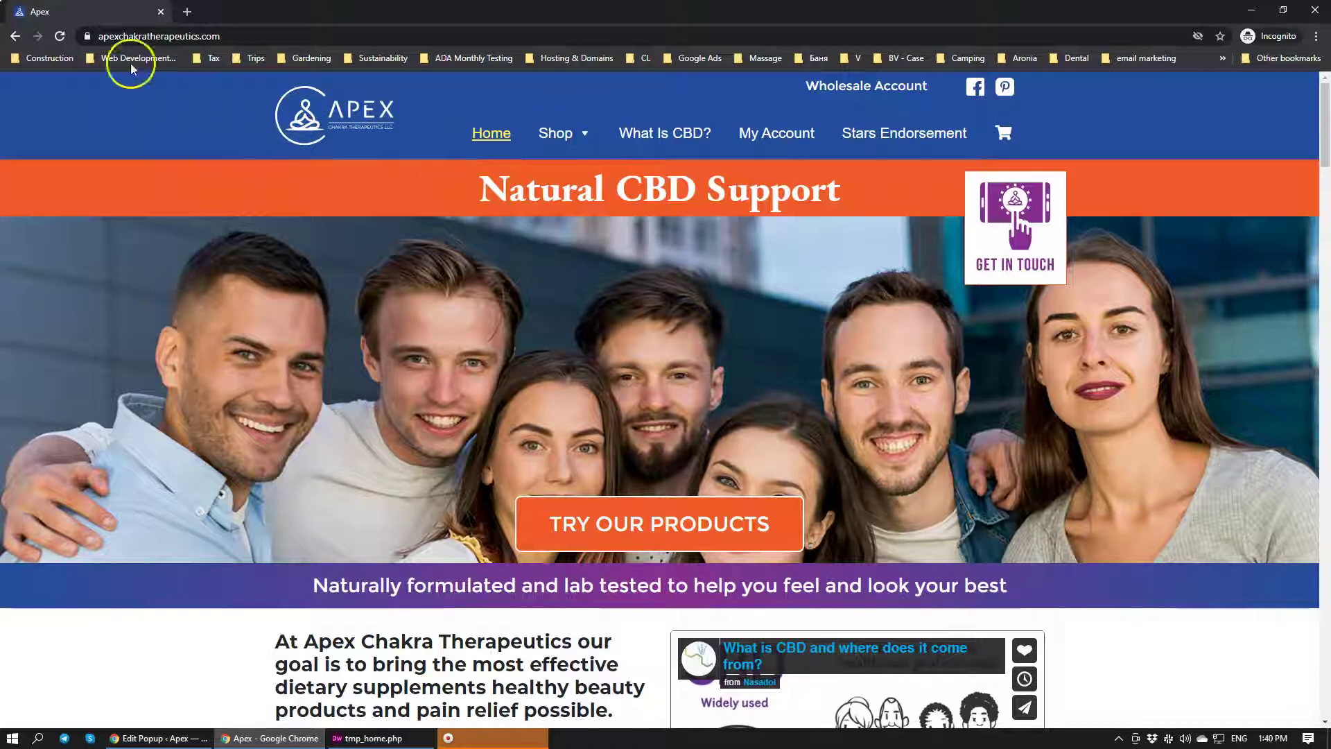
{"action": "left_click", "coordinate": [68, 41]}
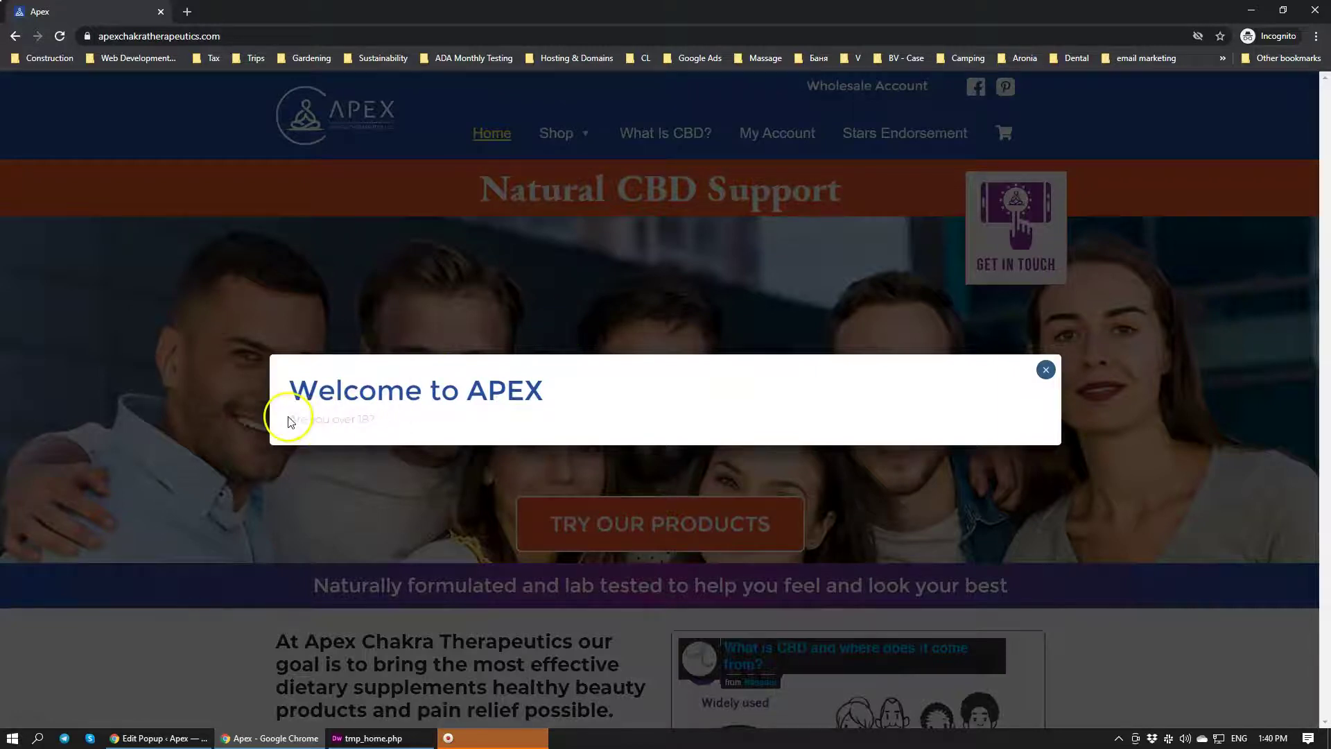
{"action": "mouse_move", "coordinate": [289, 424]}
{"action": "left_mouse_down"}
{"action": "mouse_move", "coordinate": [395, 433]}
{"action": "mouse_move", "coordinate": [286, 424]}
{"action": "left_mouse_up"}
{"action": "left_click", "coordinate": [366, 419]}
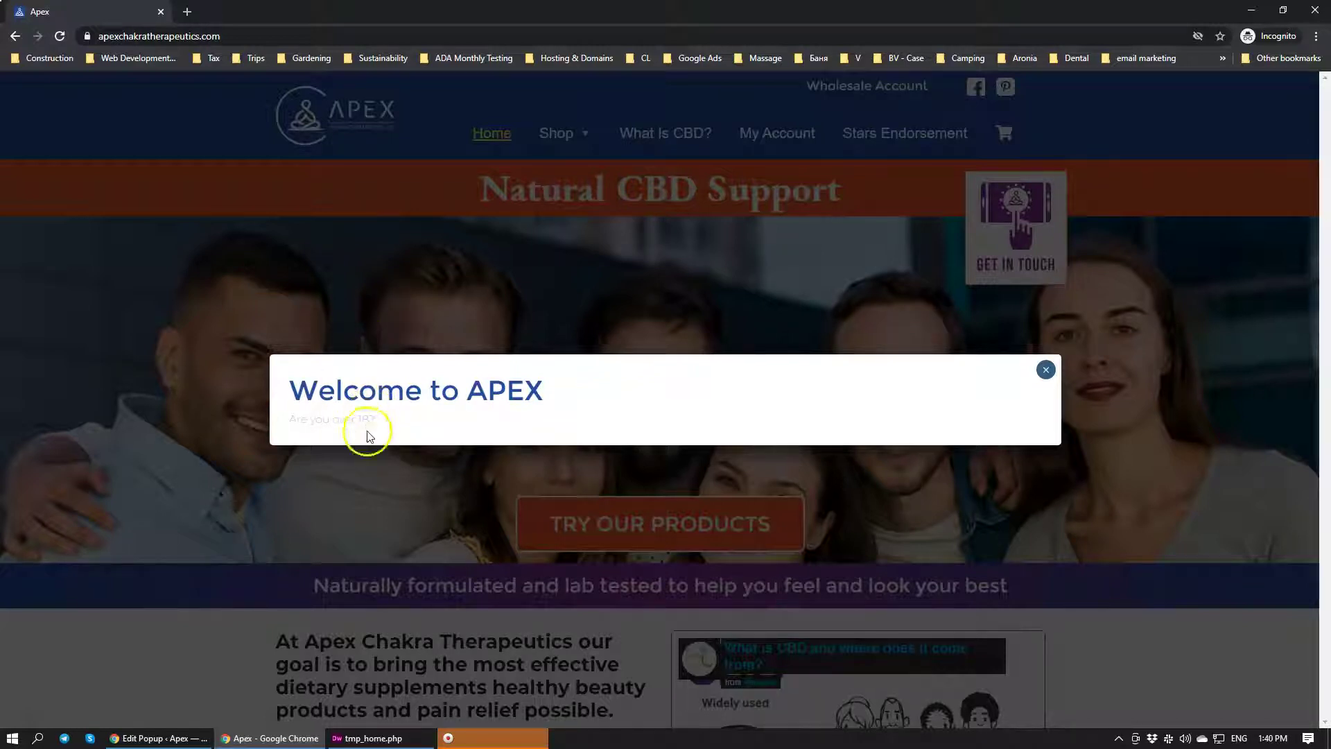
{"action": "mouse_move", "coordinate": [170, 739]}
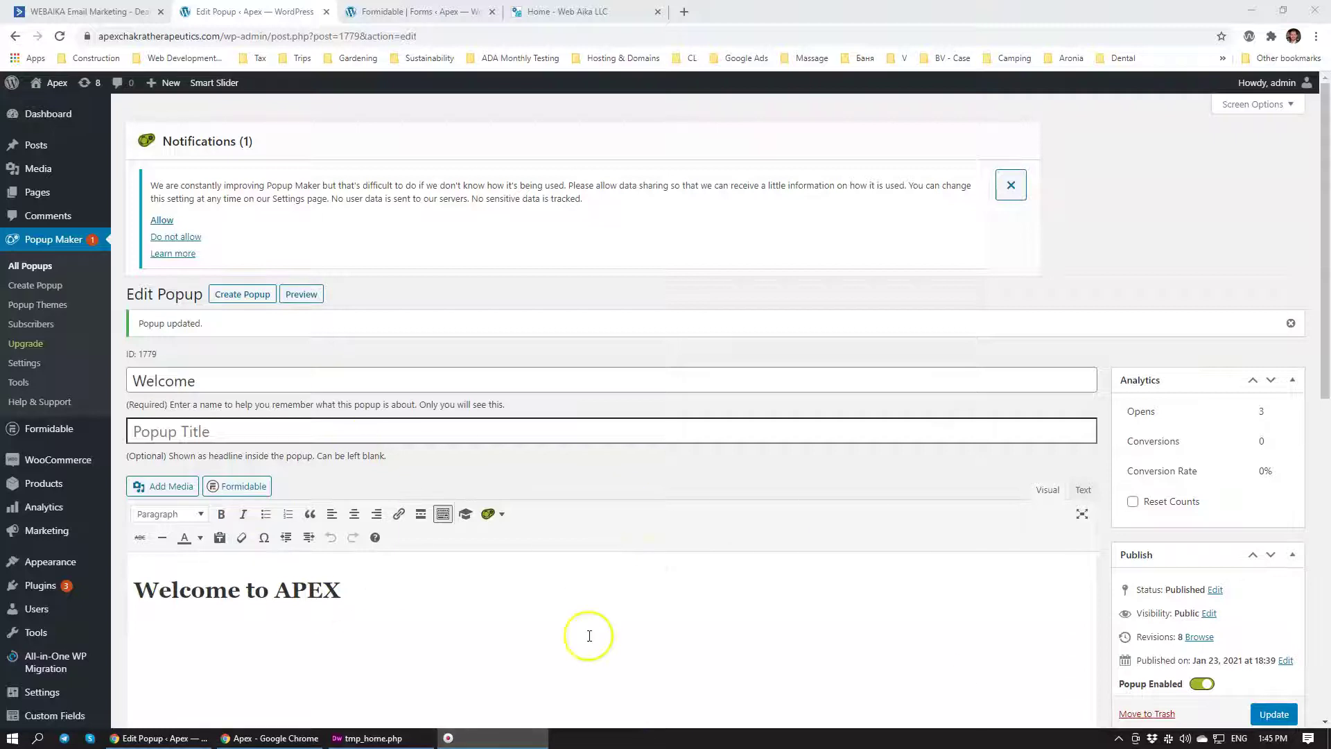
Insert a new blank paragraph right after the 'Welcome to APEX' heading in the Visual editor
{"action": "left_click", "coordinate": [529, 623]}
{"action": "scroll", "coordinate": [533, 622], "scroll_direction": "down", "scroll_amount": 3}
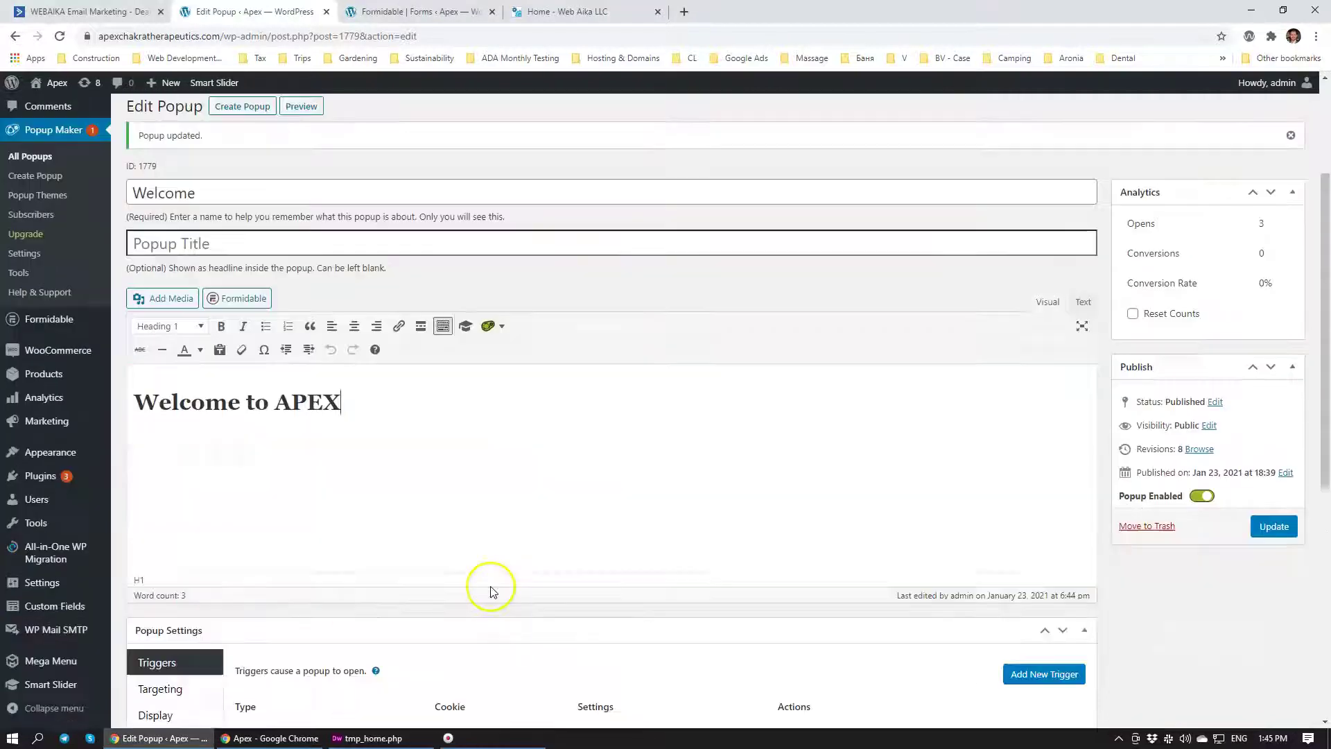
{"action": "left_click", "coordinate": [349, 468]}
{"action": "key", "text": "Return"}
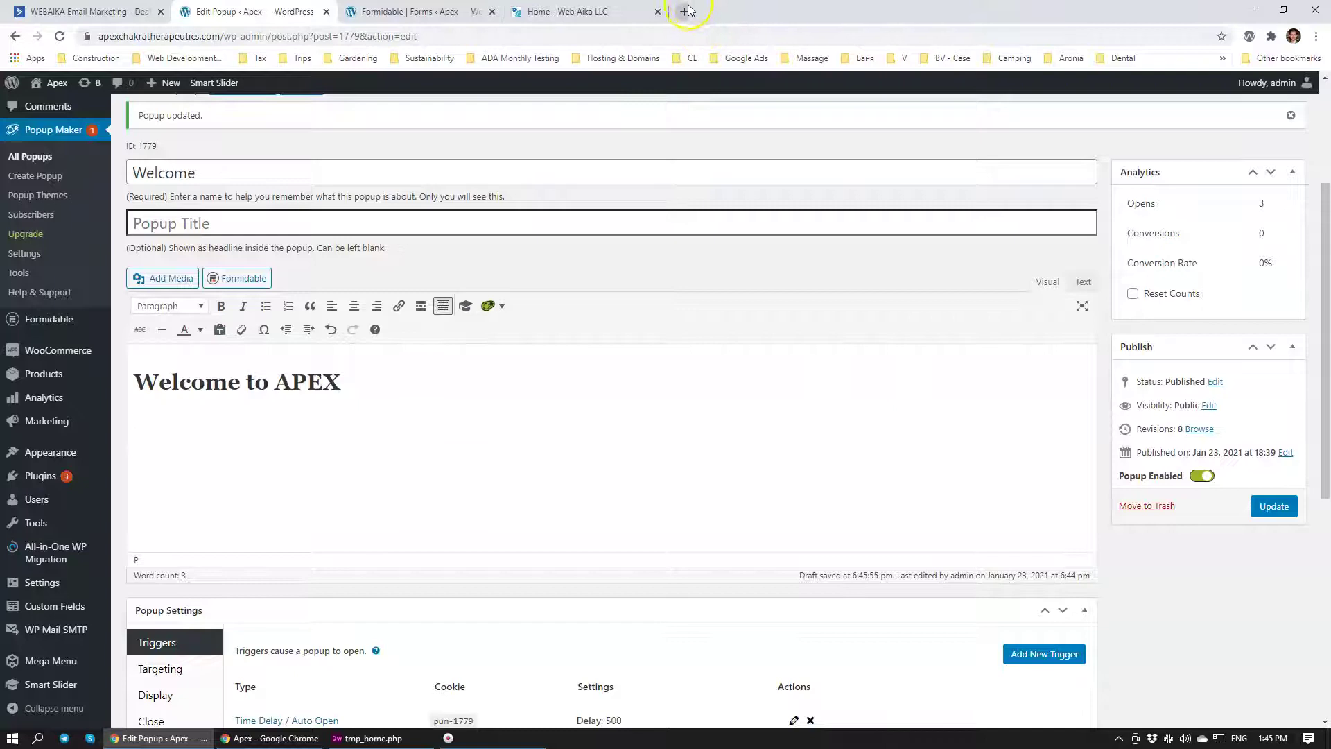
Load acfboot.com in a new browser tab
{"action": "left_click", "coordinate": [683, 12]}
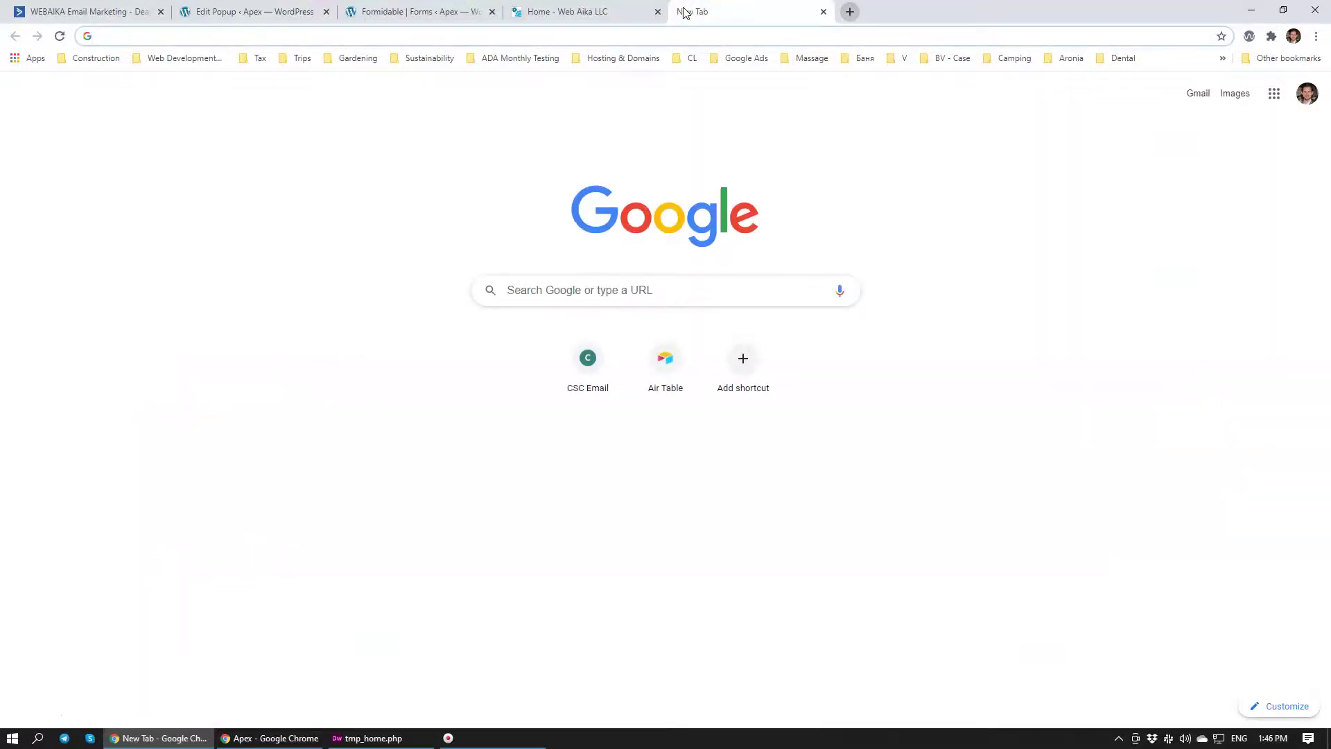
{"action": "type", "text": "ap"}
{"action": "key", "text": "BackSpace"}
{"action": "key", "text": "BackSpace"}
{"action": "key", "text": "BackSpace"}
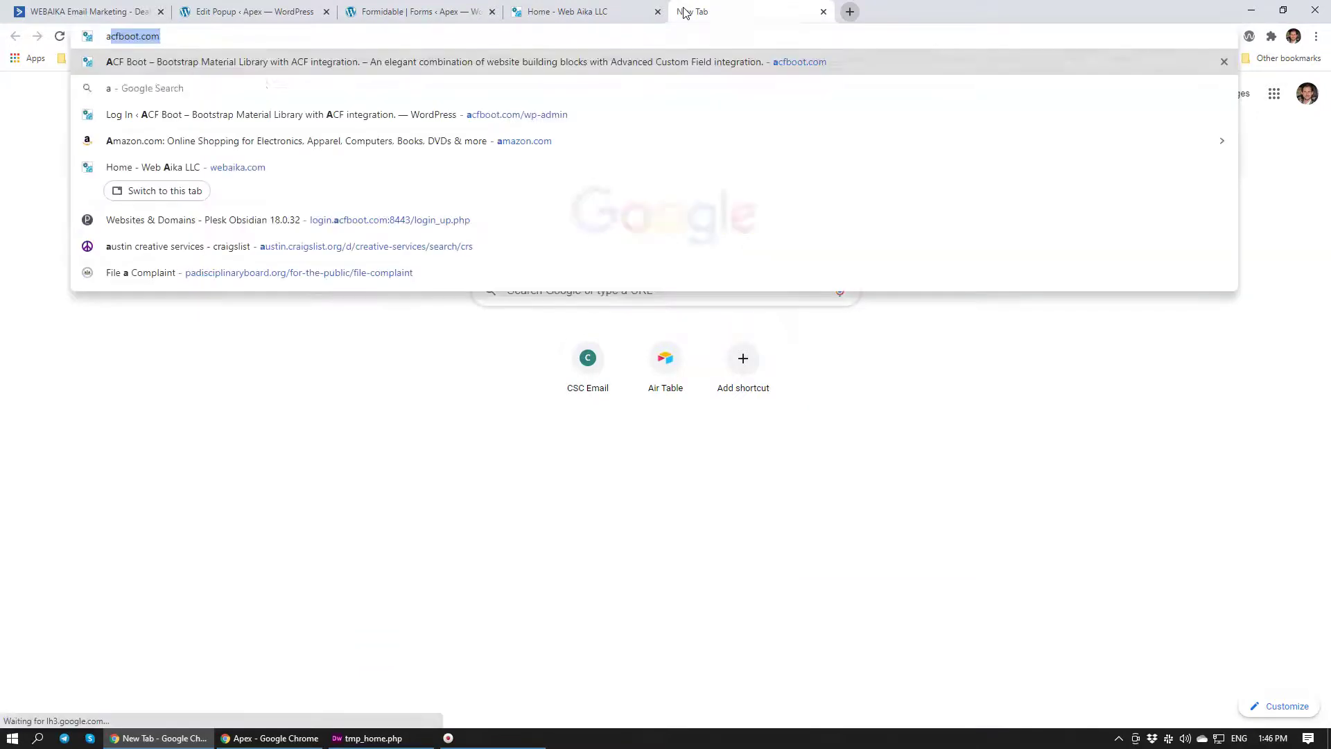
{"action": "type", "text": "c"}
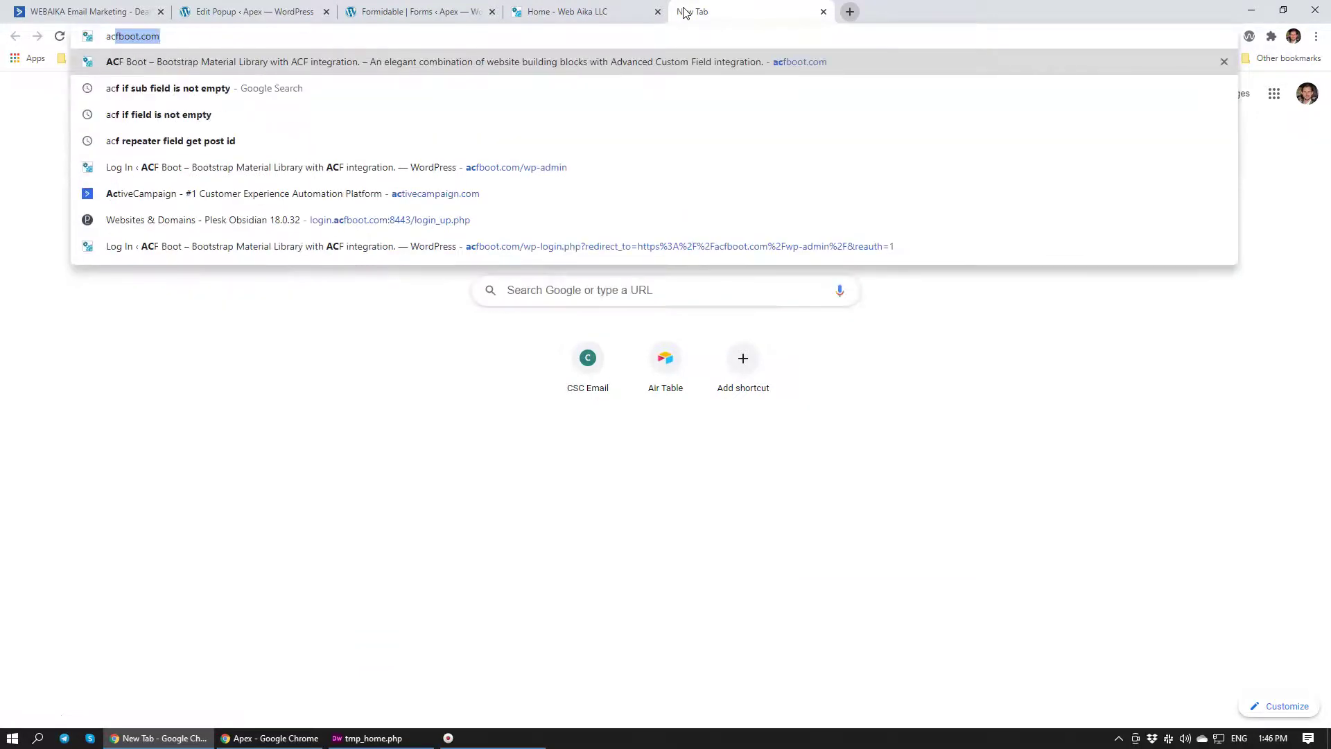
{"action": "key", "text": "Return"}
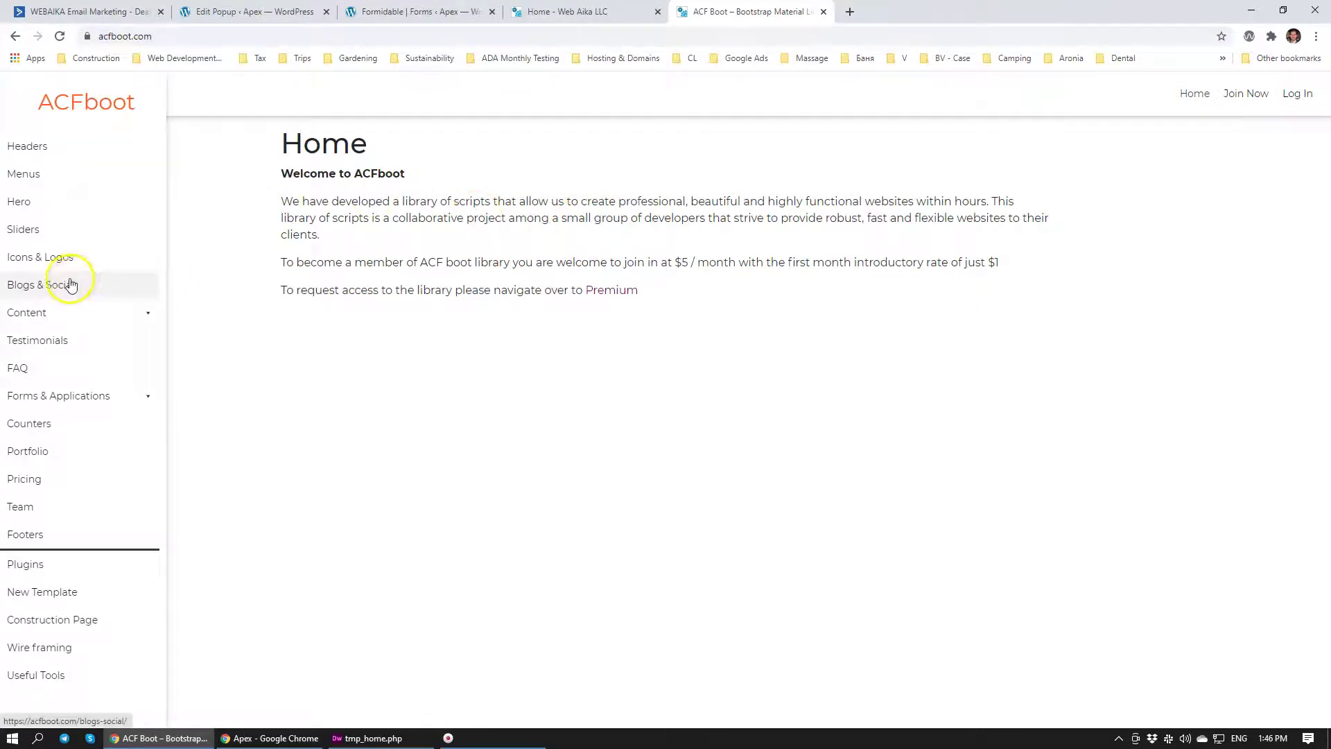
Browse the Hero collection, expand and collapse the A0011 block, then go to Log In
{"action": "left_click", "coordinate": [60, 216]}
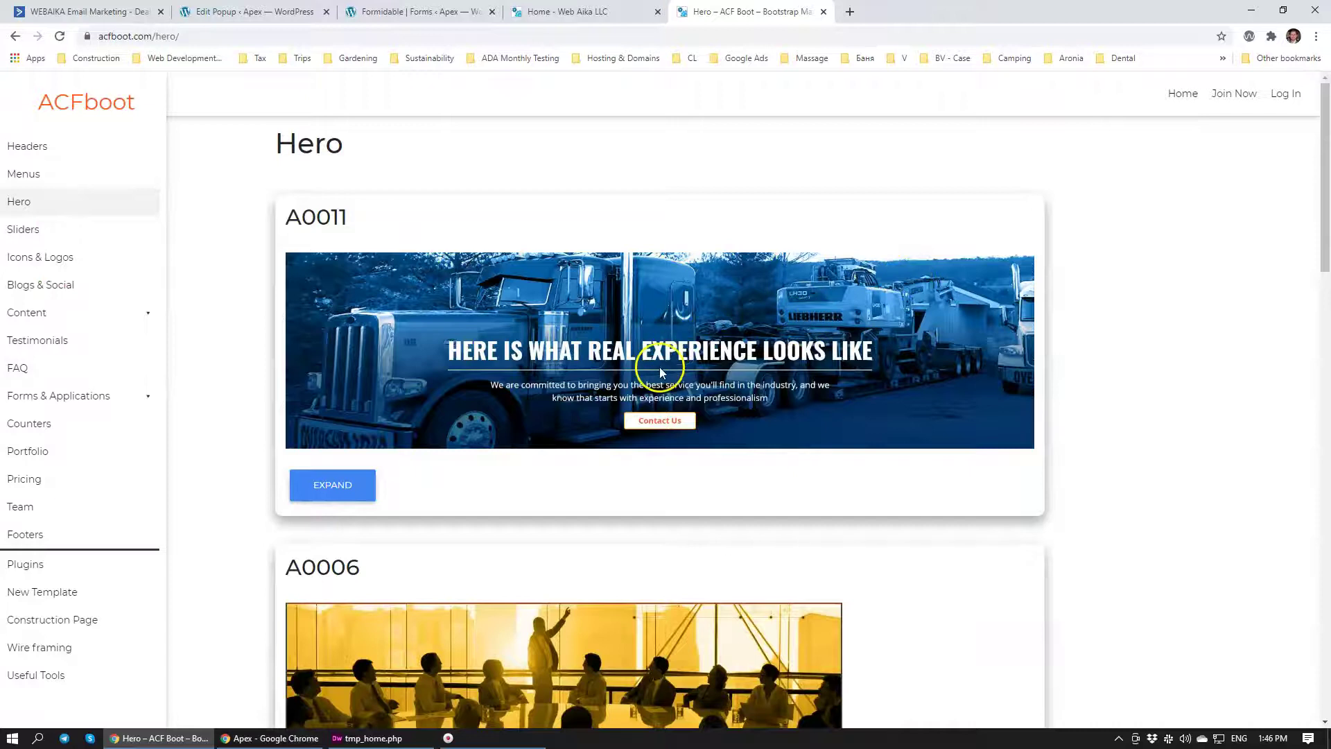
{"action": "left_click", "coordinate": [341, 490]}
{"action": "left_click", "coordinate": [342, 491]}
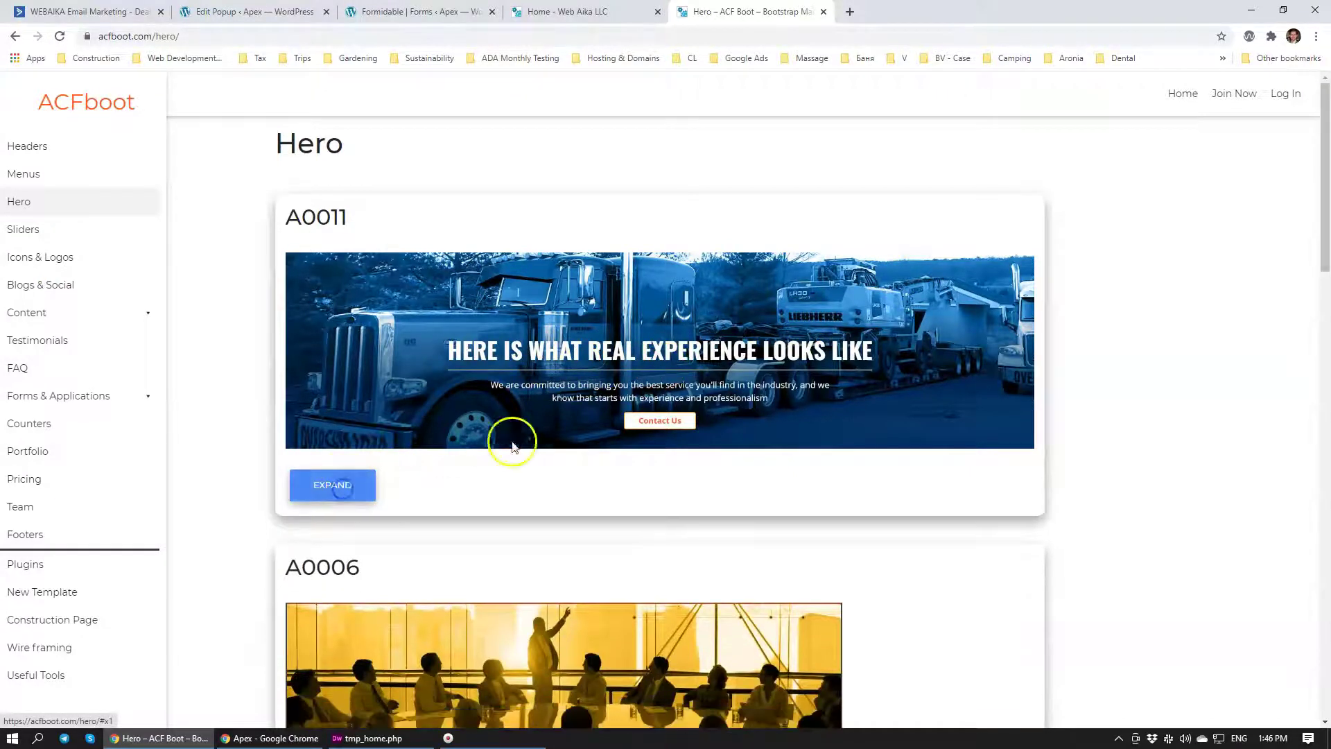
{"action": "left_click", "coordinate": [1295, 96]}
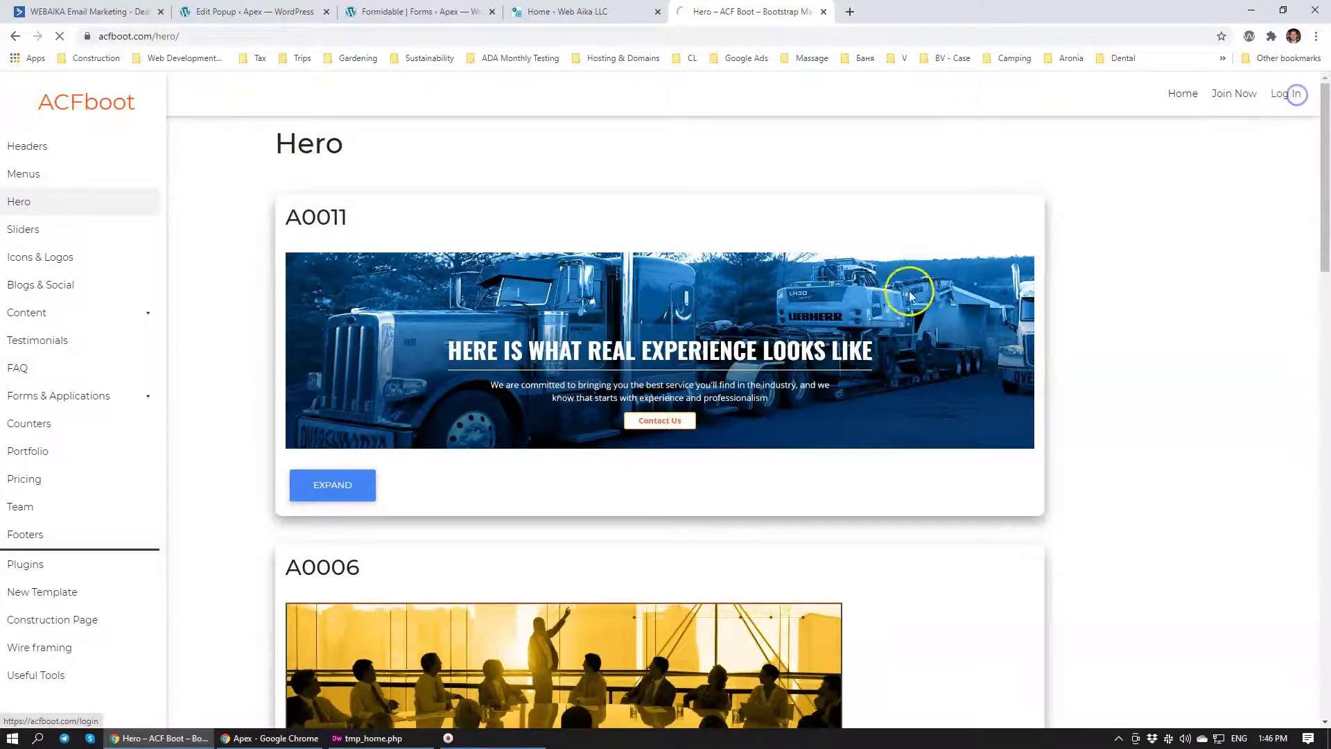
Log in to ACFboot using a saved account's credentials
{"action": "left_click", "coordinate": [350, 225]}
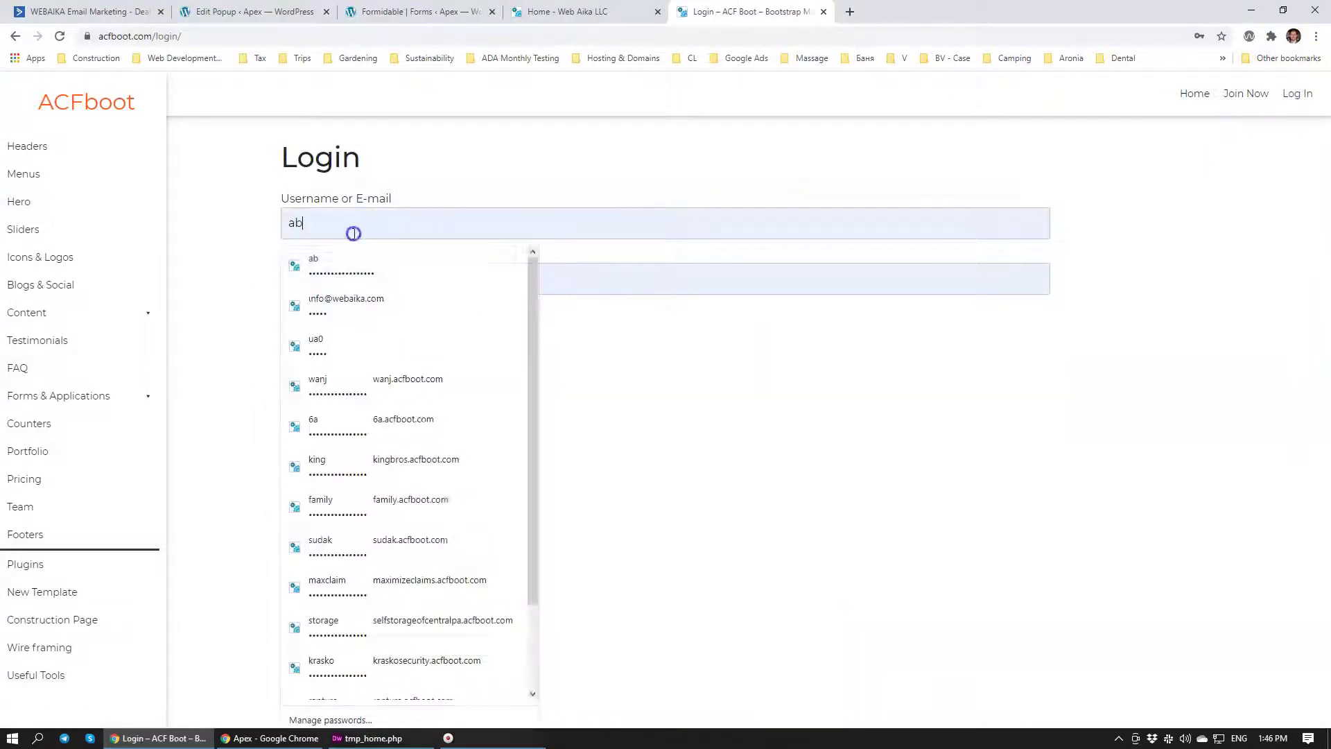
{"action": "left_click", "coordinate": [347, 295]}
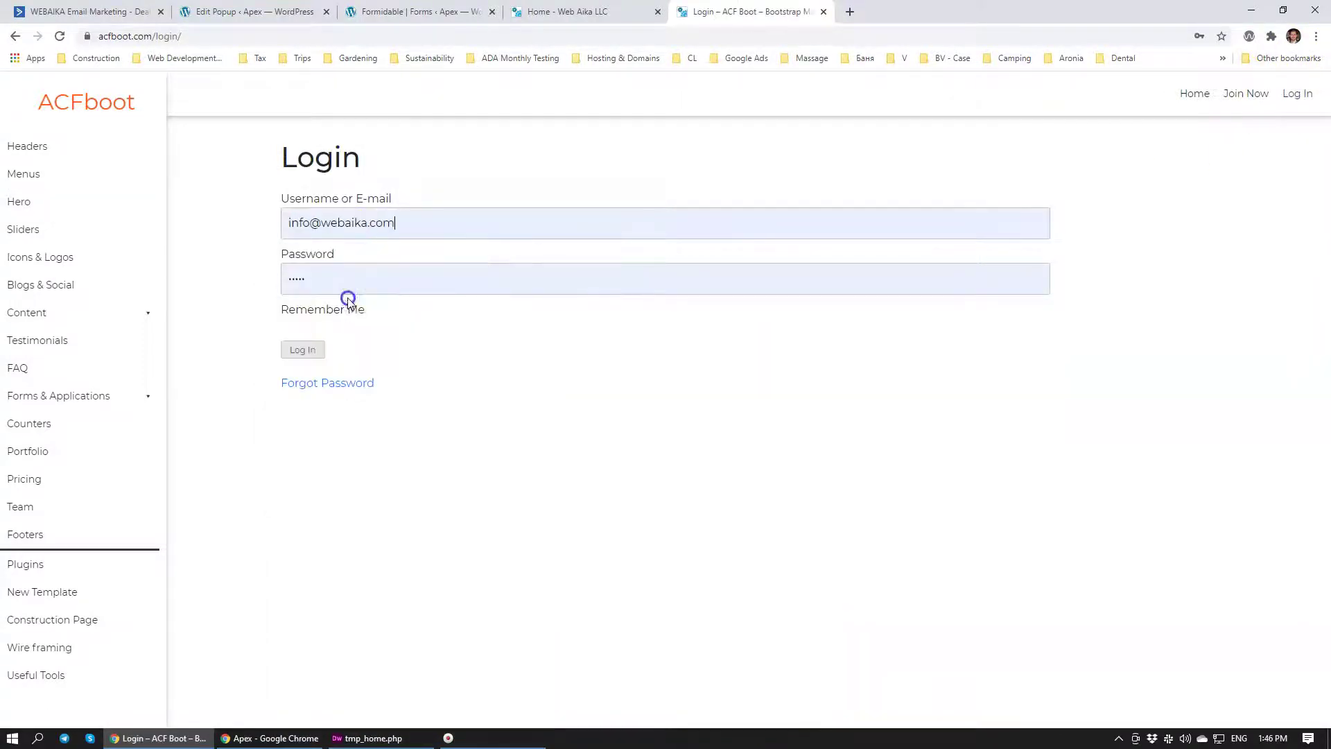
{"action": "left_click", "coordinate": [305, 355]}
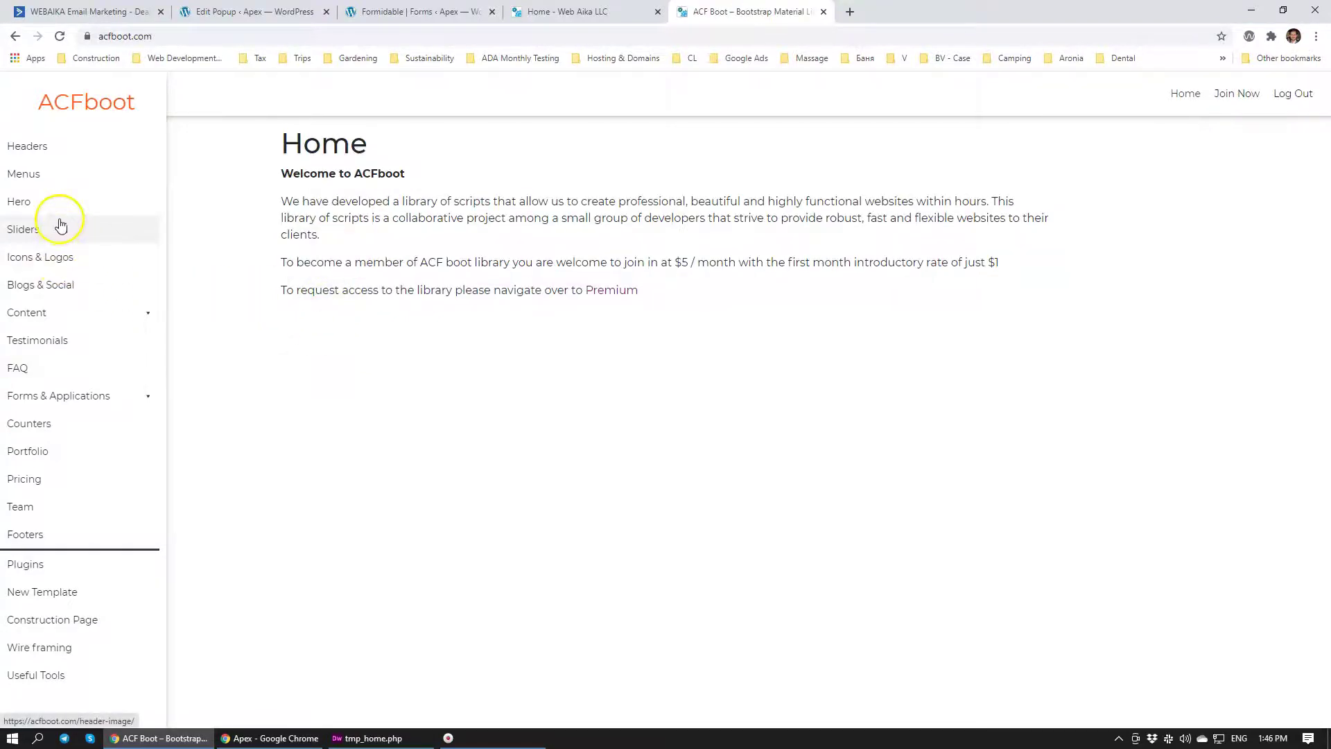
On the Hero blocks page, reveal the code for the first hero, massage banner and SB blocks
{"action": "left_click", "coordinate": [56, 202]}
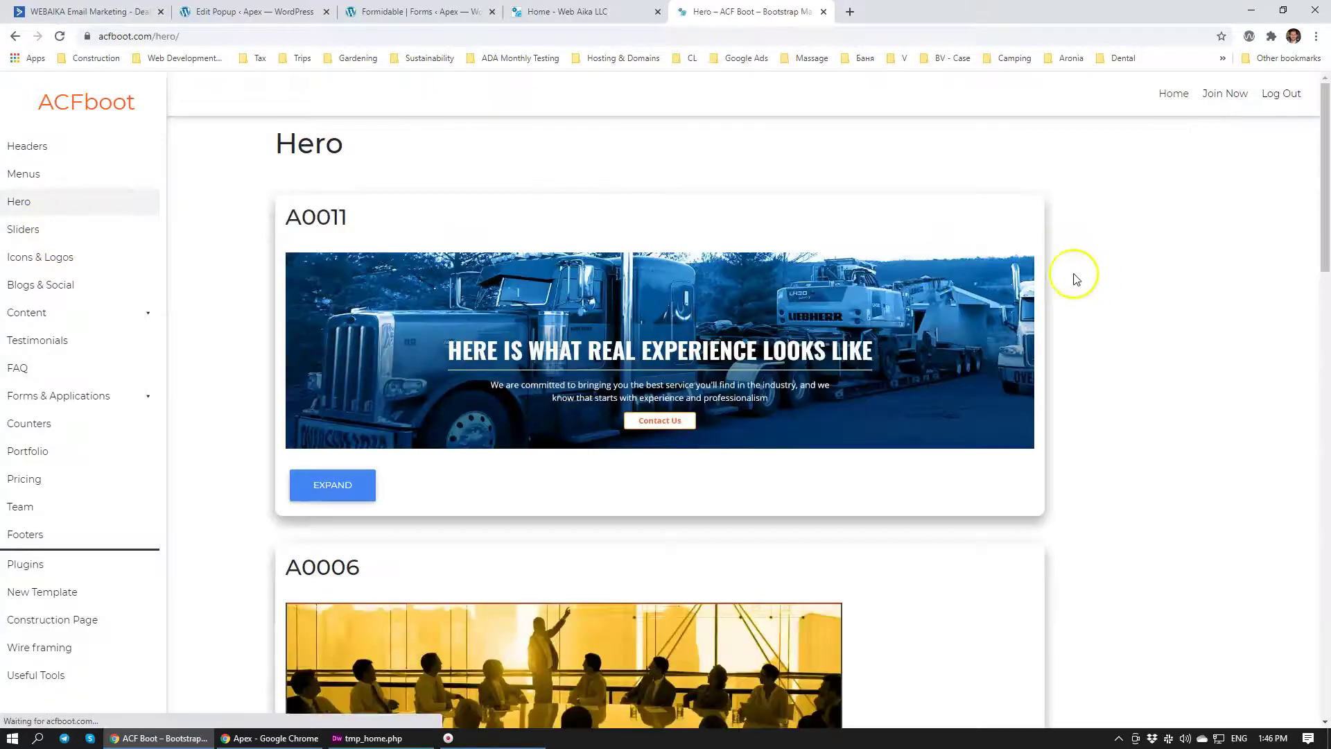
{"action": "left_click", "coordinate": [332, 485]}
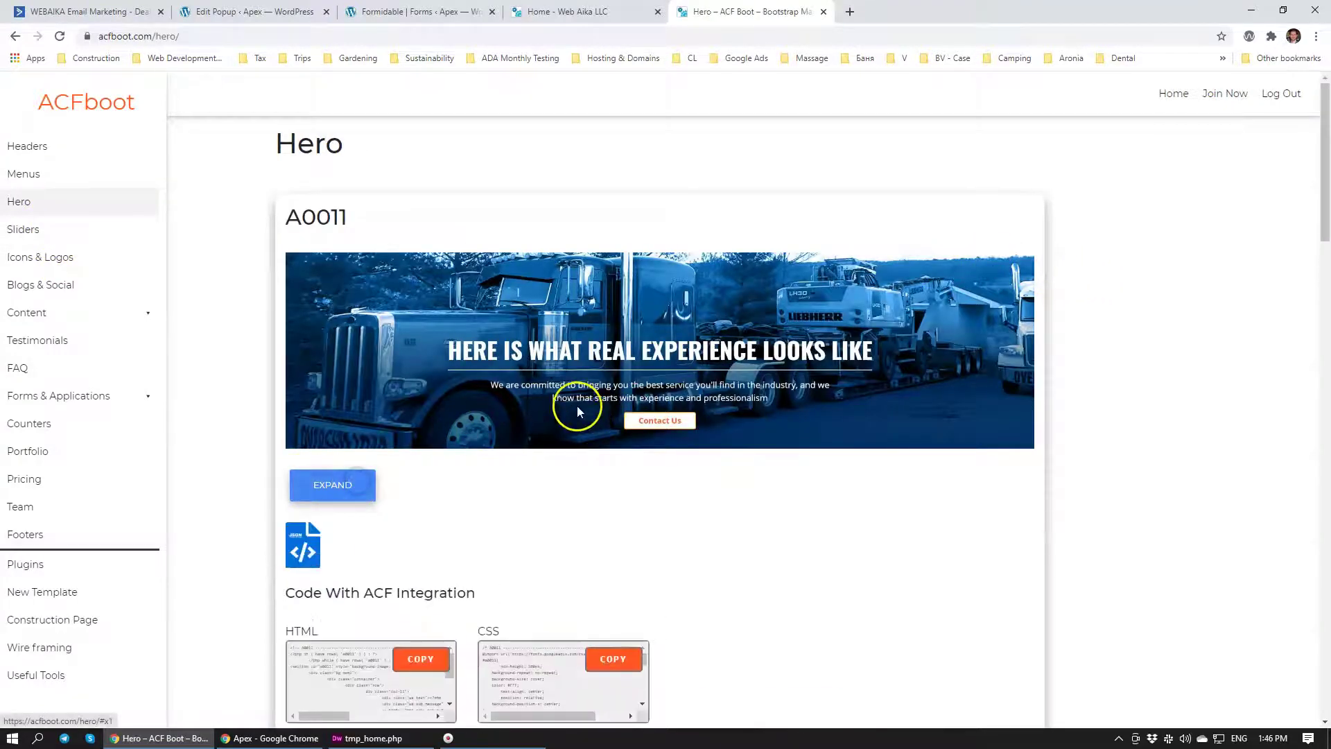
{"action": "scroll", "coordinate": [578, 407], "scroll_direction": "down", "scroll_amount": 3}
{"action": "scroll", "coordinate": [594, 409], "scroll_direction": "down", "scroll_amount": 4}
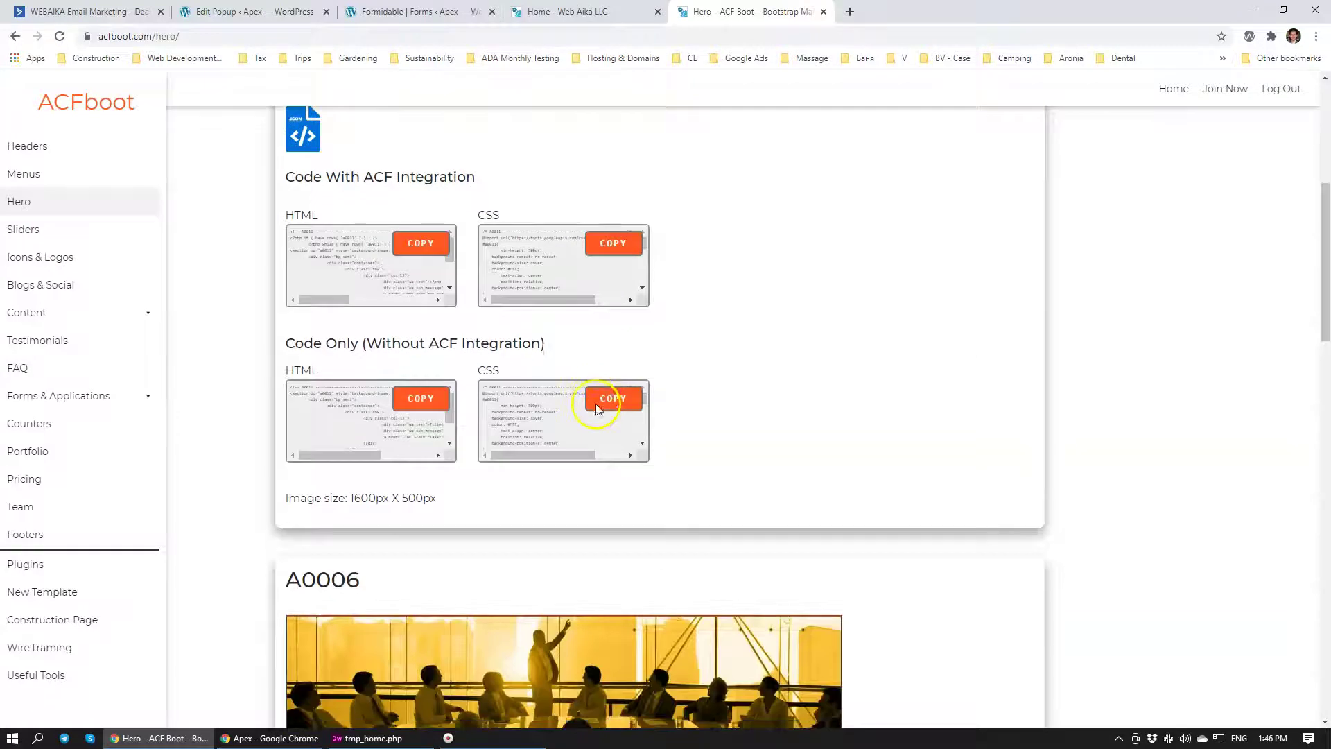
{"action": "scroll", "coordinate": [1017, 333], "scroll_direction": "down", "scroll_amount": 11}
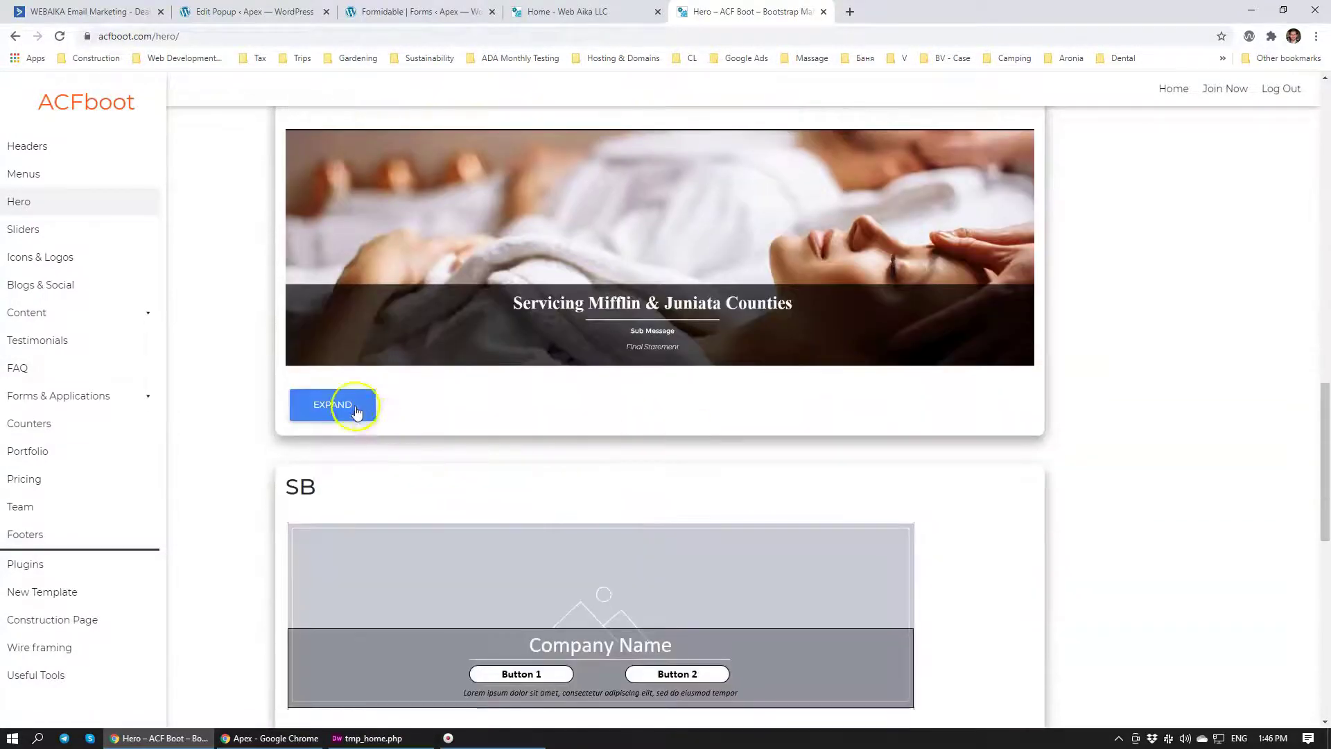
{"action": "left_click", "coordinate": [351, 407]}
{"action": "scroll", "coordinate": [465, 478], "scroll_direction": "down", "scroll_amount": 2}
{"action": "scroll", "coordinate": [463, 498], "scroll_direction": "down", "scroll_amount": 8}
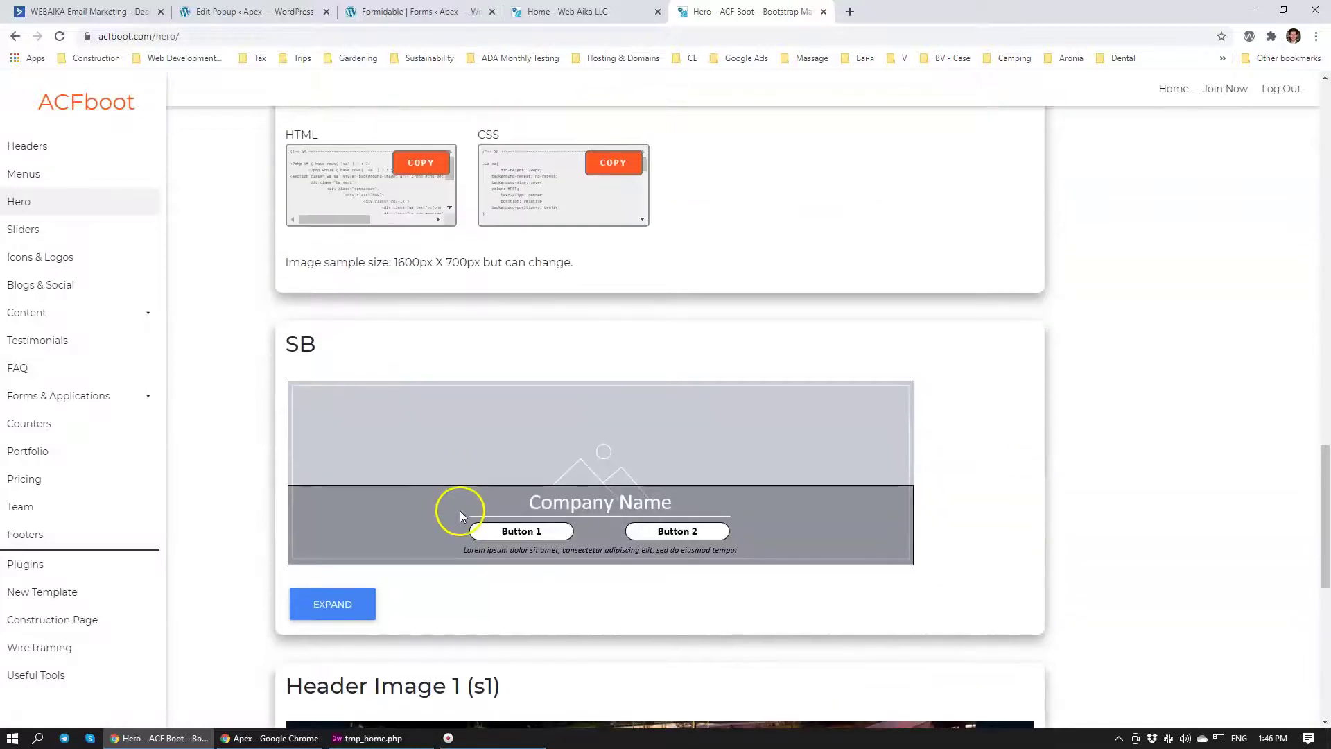
{"action": "left_click", "coordinate": [350, 324]}
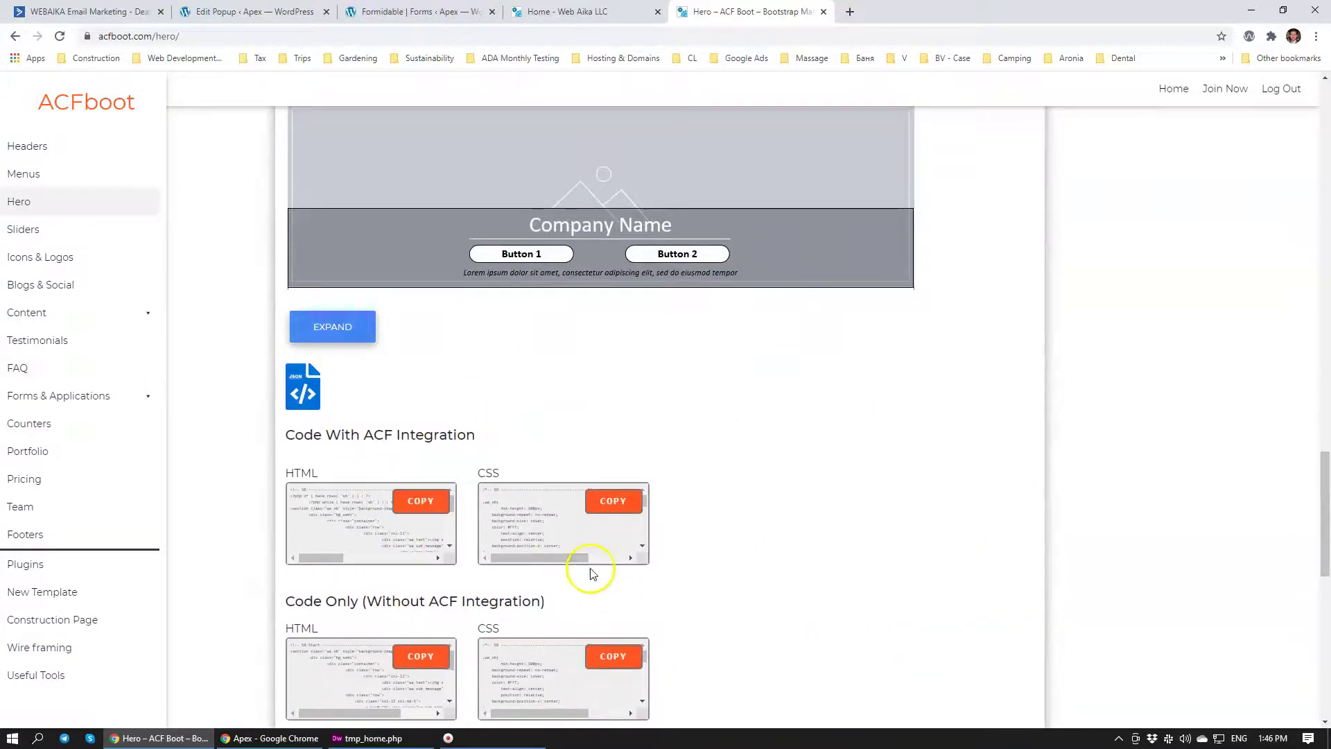
{"action": "scroll", "coordinate": [598, 508], "scroll_direction": "down", "scroll_amount": 8}
{"action": "scroll", "coordinate": [601, 511], "scroll_direction": "up", "scroll_amount": 6}
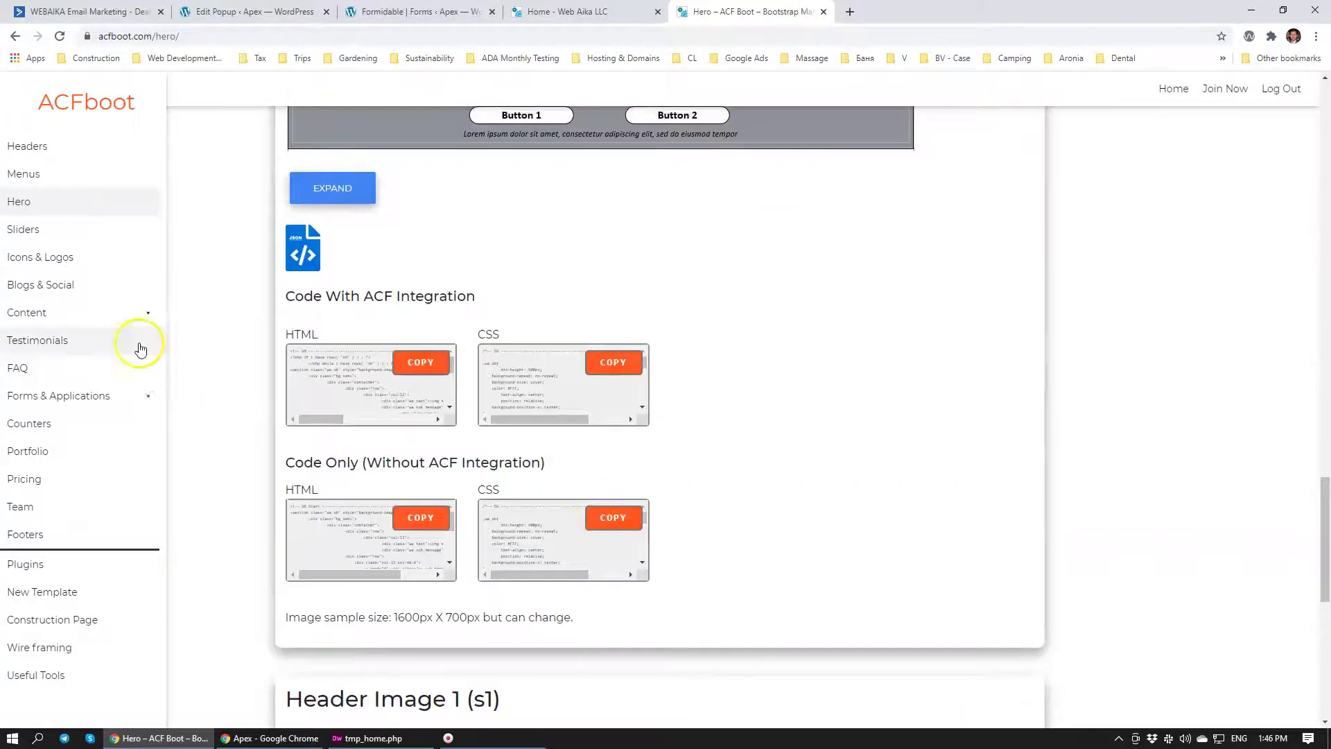
Browse the Content > Content Blocks (BC) page, then open a new browser tab
{"action": "left_click", "coordinate": [105, 318]}
{"action": "left_click", "coordinate": [90, 361]}
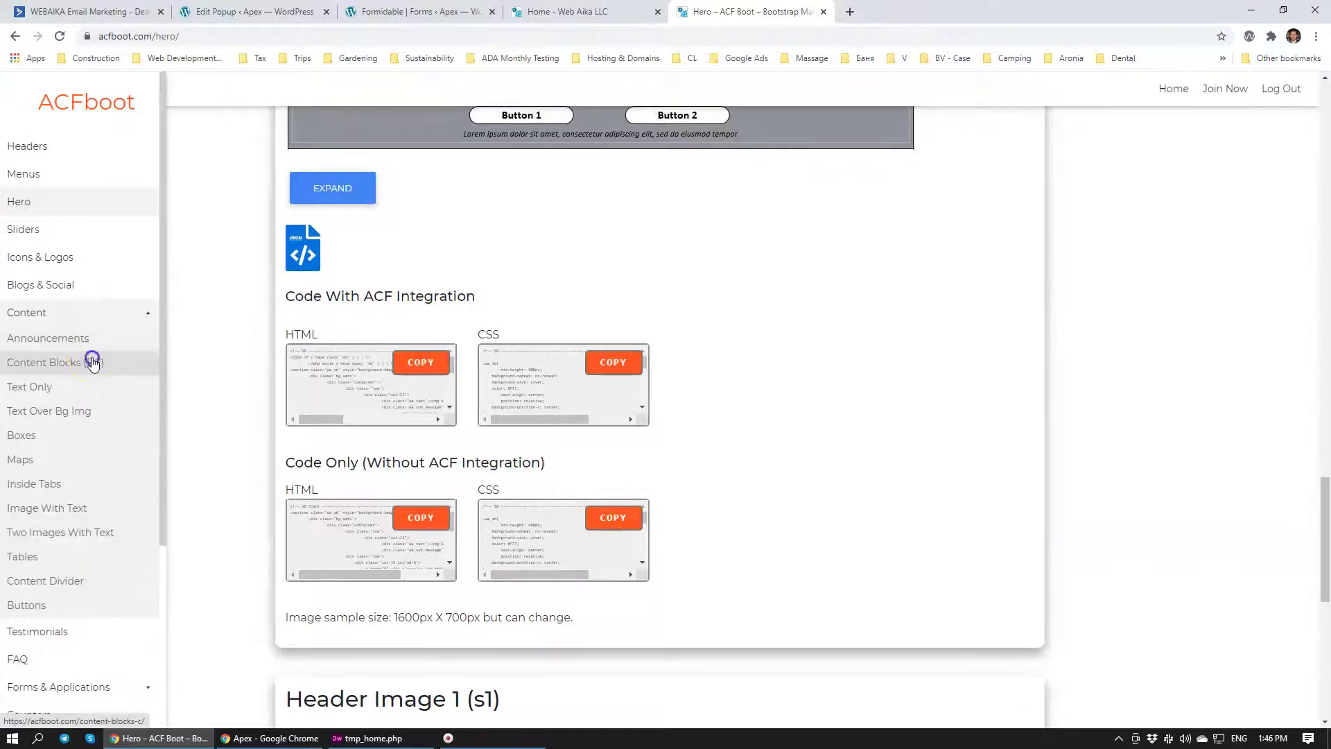
{"action": "scroll", "coordinate": [611, 419], "scroll_direction": "down", "scroll_amount": 20}
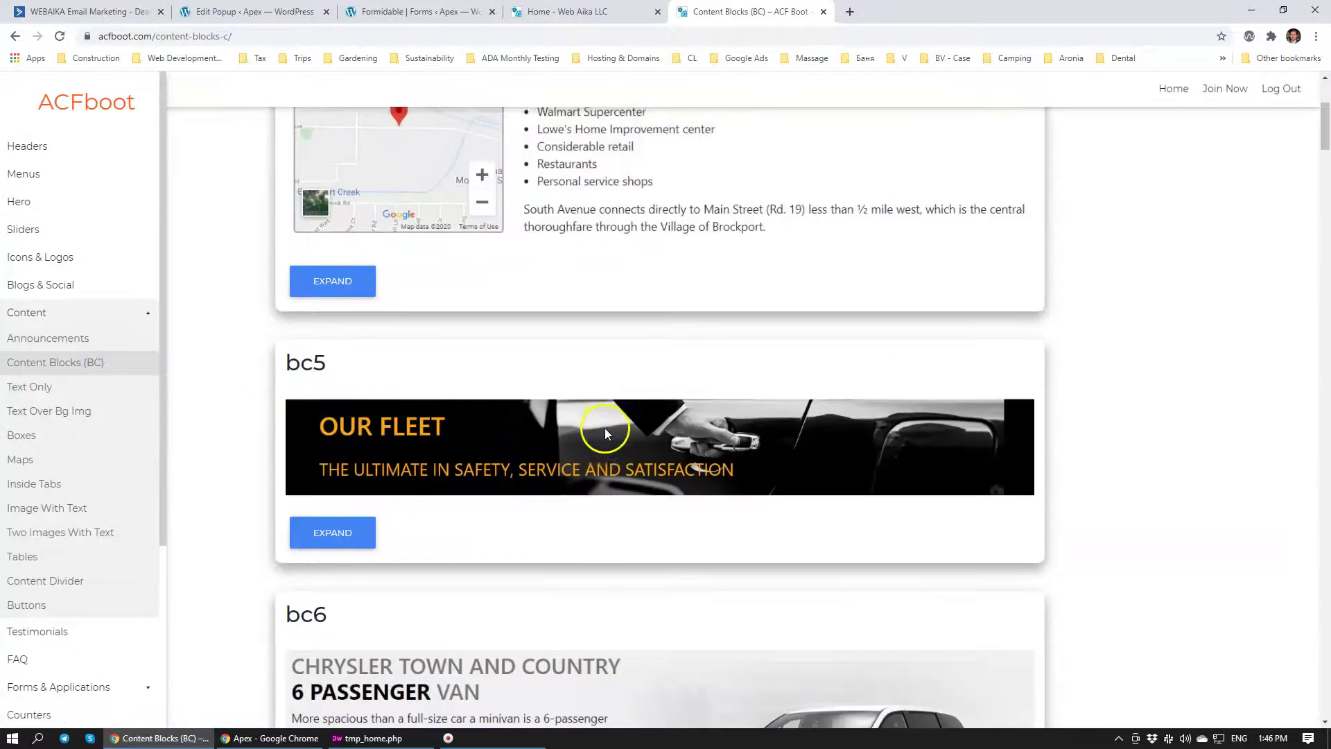
{"action": "scroll", "coordinate": [607, 435], "scroll_direction": "down", "scroll_amount": 12}
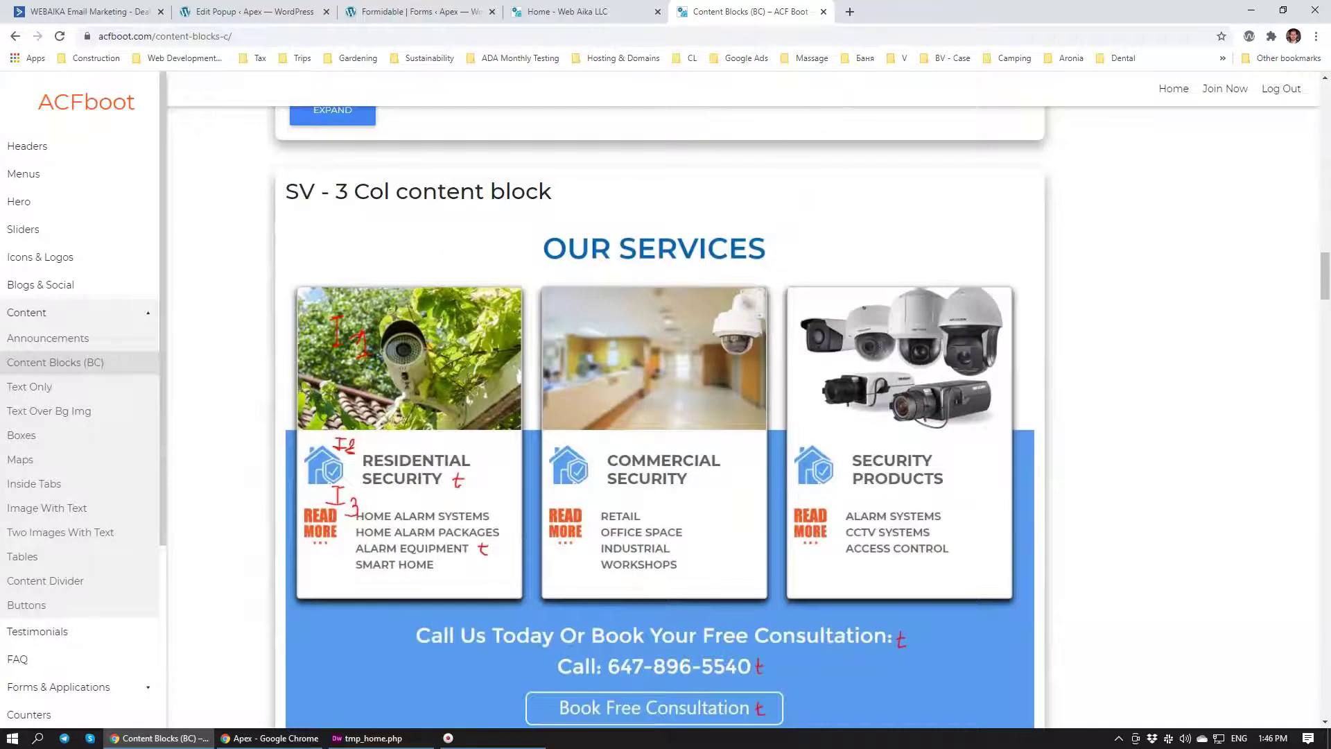
{"action": "left_click", "coordinate": [853, 10]}
Load tanyasmassagetherapy.com and scroll the live homepage to the Our Therapists section
{"action": "type", "text": "tanyasmassagetherapy.com"}
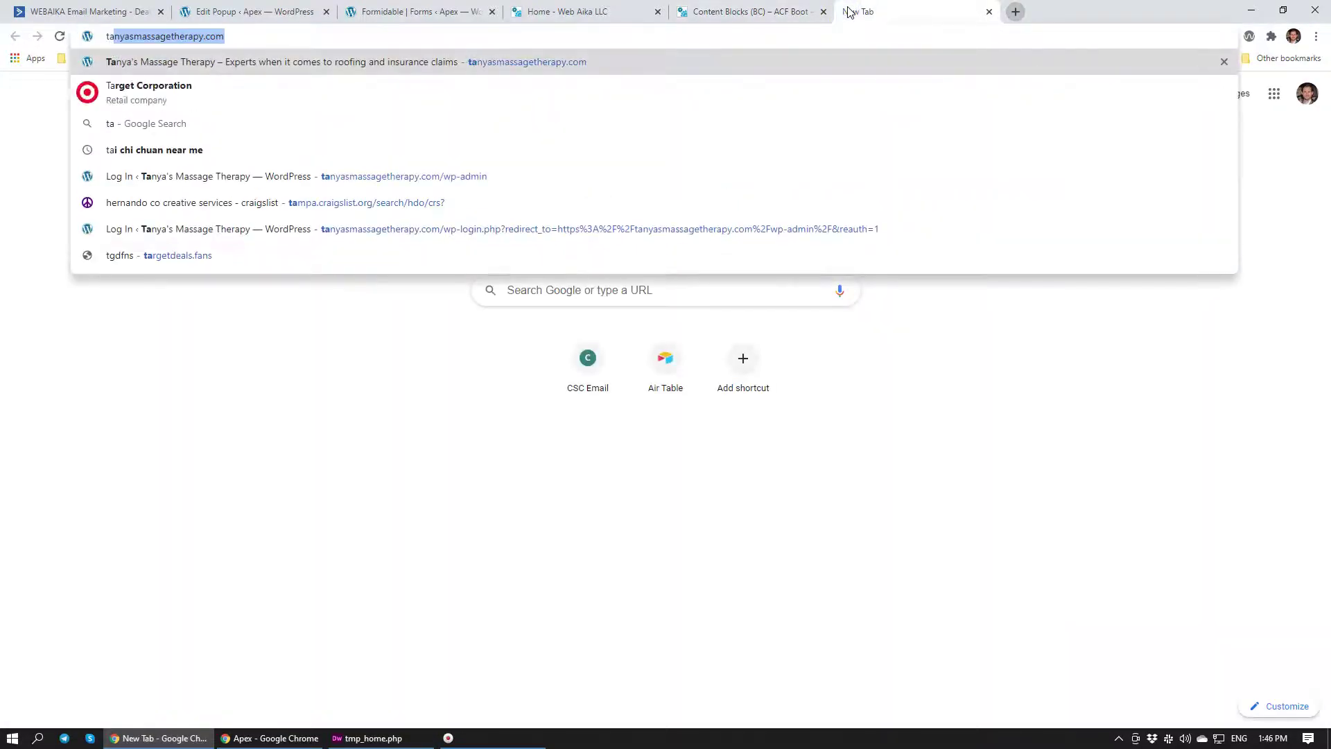
{"action": "key", "text": "Return"}
{"action": "left_click", "coordinate": [818, 12]}
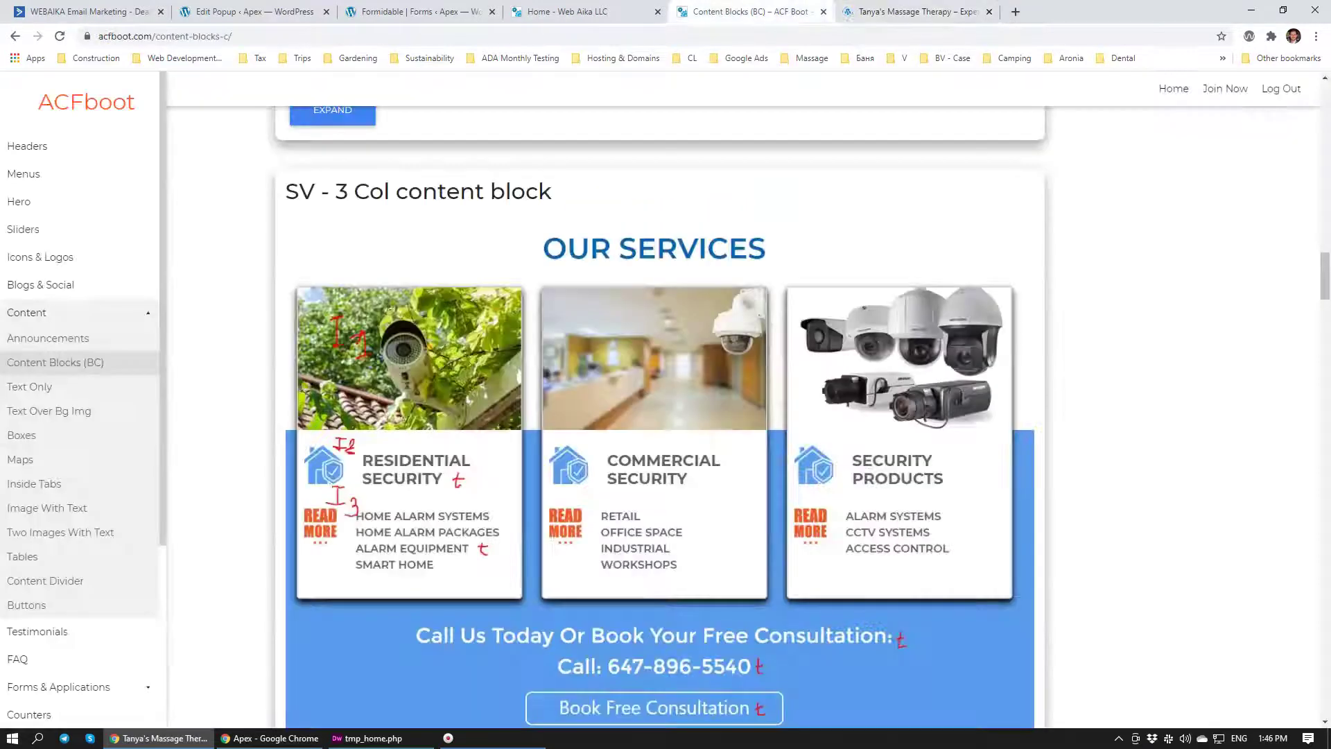
{"action": "scroll", "coordinate": [718, 333], "scroll_direction": "up", "scroll_amount": 12}
{"action": "scroll", "coordinate": [575, 447], "scroll_direction": "down", "scroll_amount": 2}
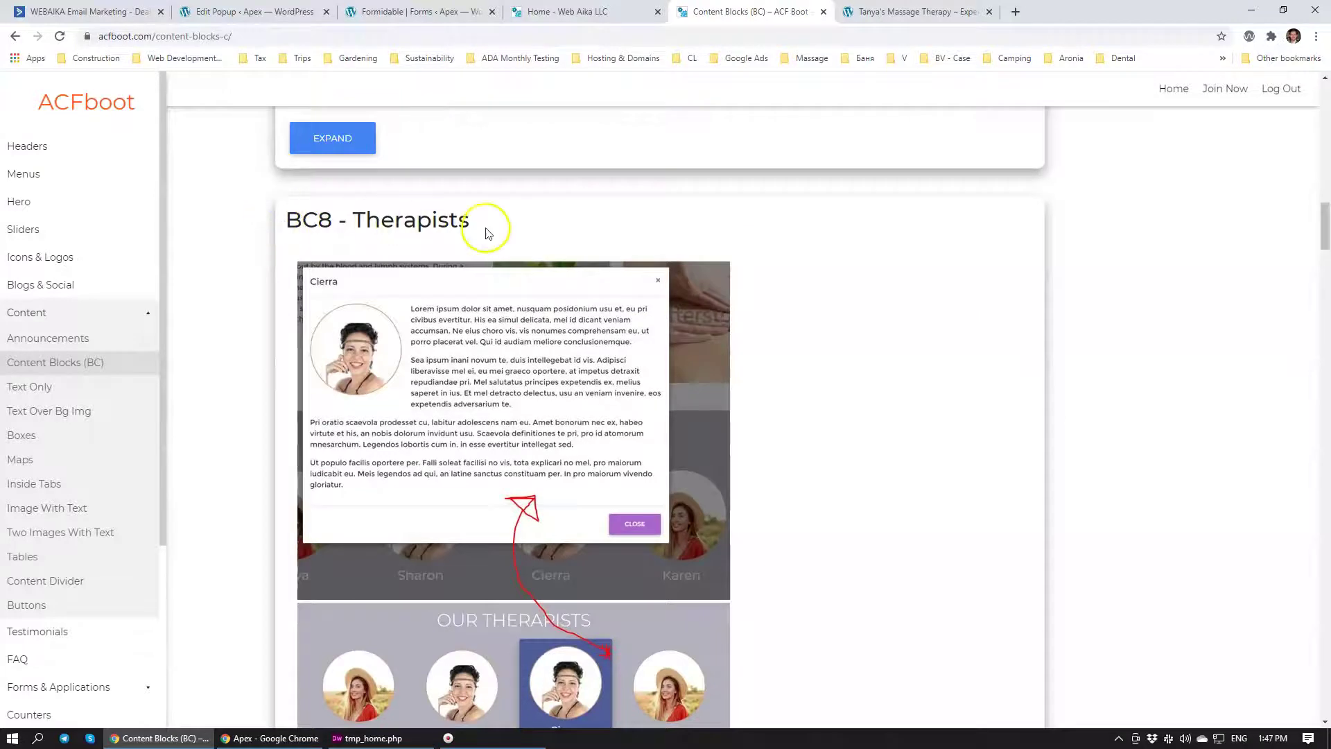
{"action": "scroll", "coordinate": [485, 361], "scroll_direction": "down", "scroll_amount": 1}
{"action": "left_click", "coordinate": [915, 11]}
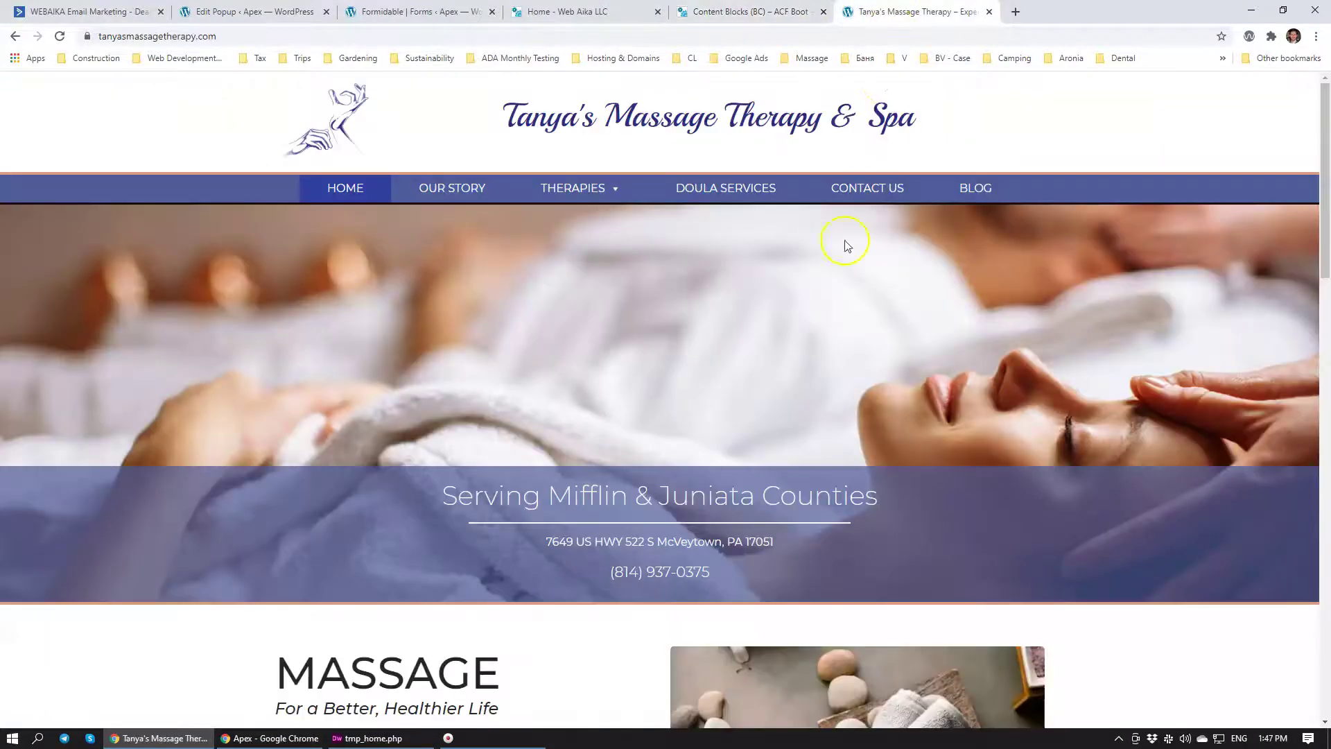
{"action": "scroll", "coordinate": [656, 269], "scroll_direction": "down", "scroll_amount": 2}
{"action": "scroll", "coordinate": [656, 269], "scroll_direction": "down", "scroll_amount": 12}
{"action": "scroll", "coordinate": [574, 347], "scroll_direction": "up", "scroll_amount": 1}
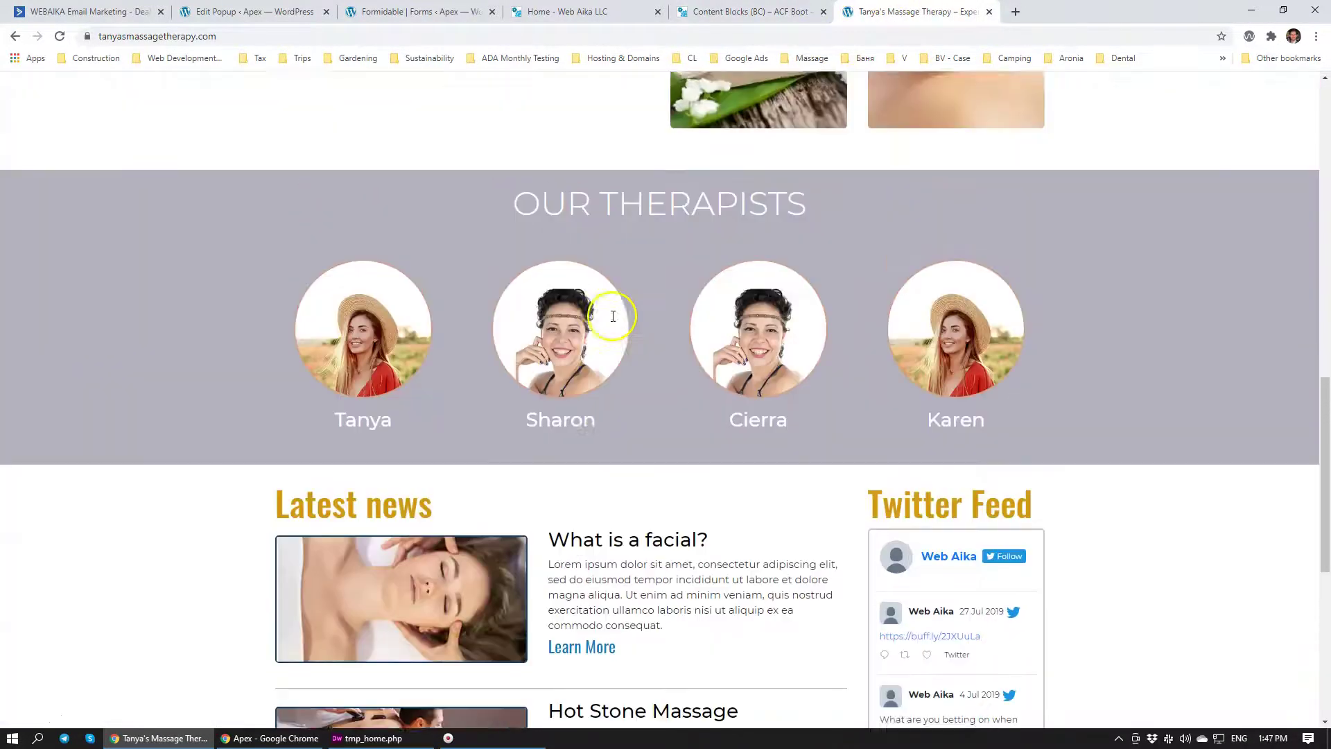
Preview and close the bio popups of the fourth, first and second therapists
{"action": "left_click", "coordinate": [950, 344]}
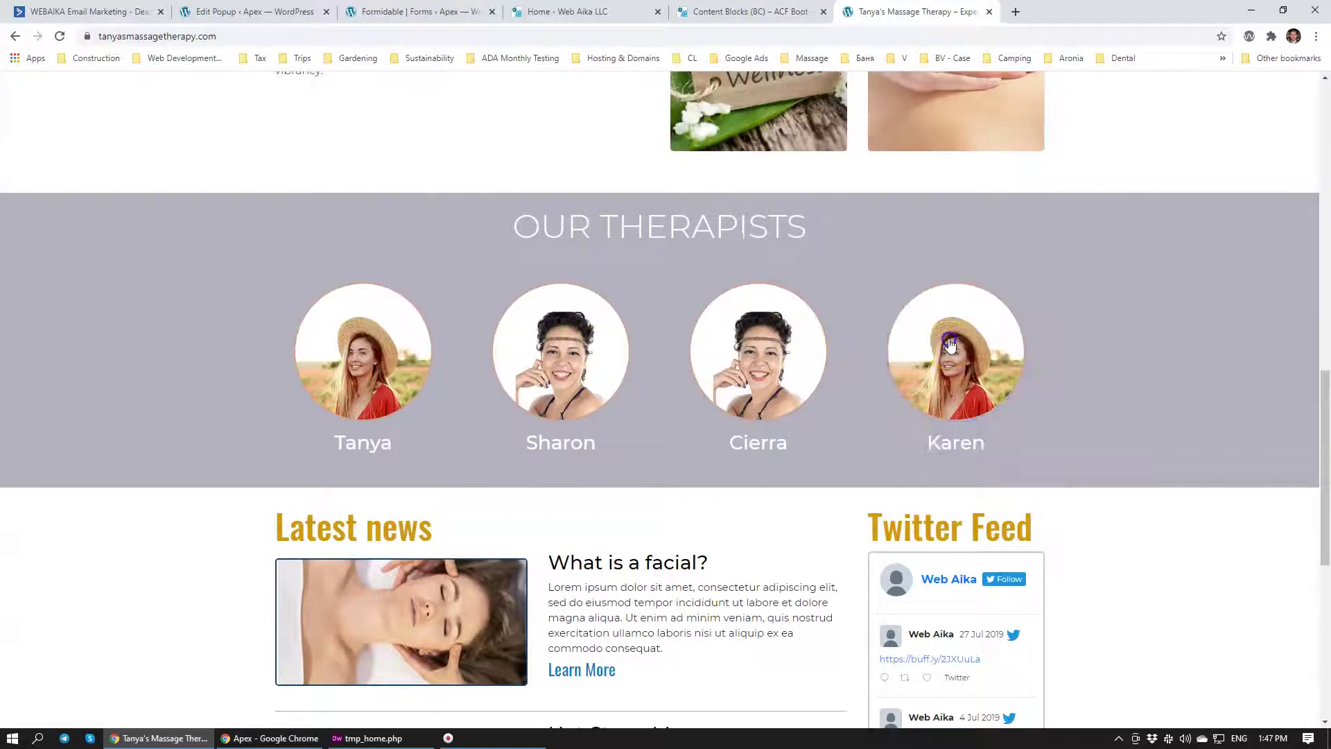
{"action": "left_click", "coordinate": [920, 109]}
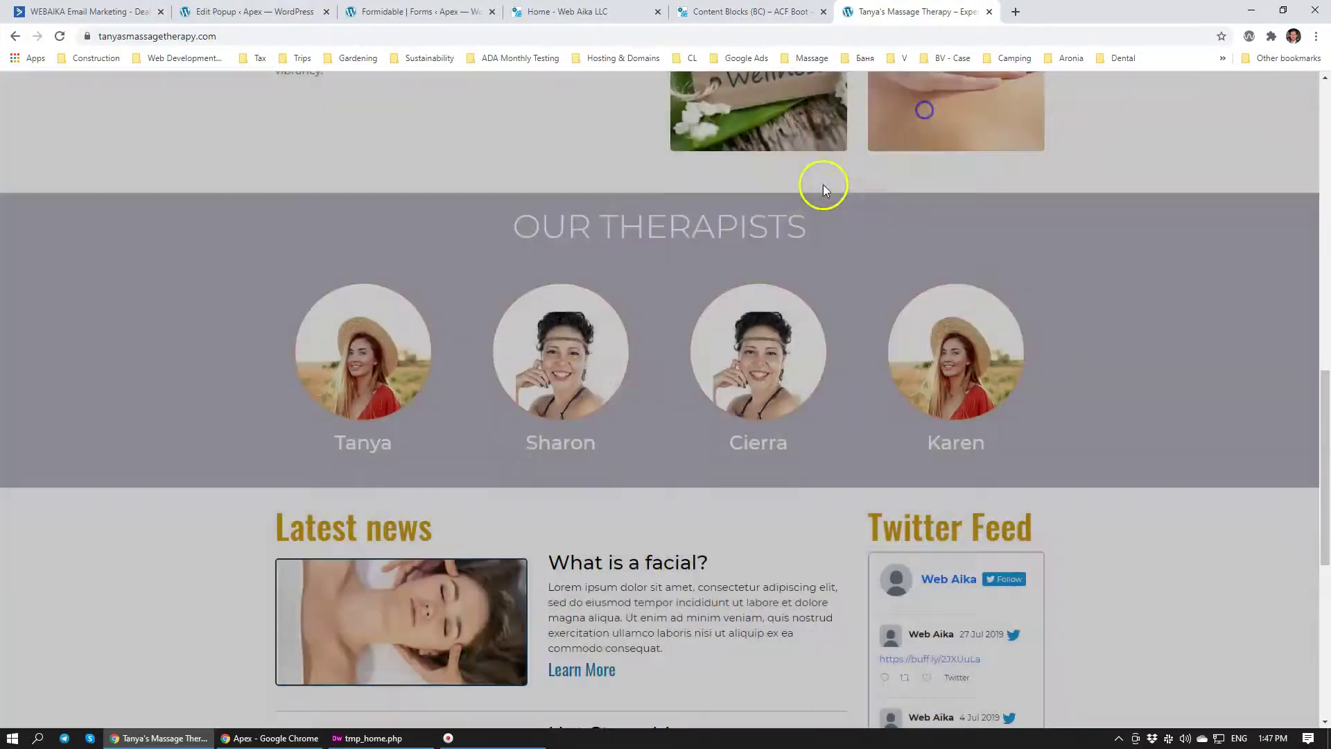
{"action": "left_click", "coordinate": [334, 371]}
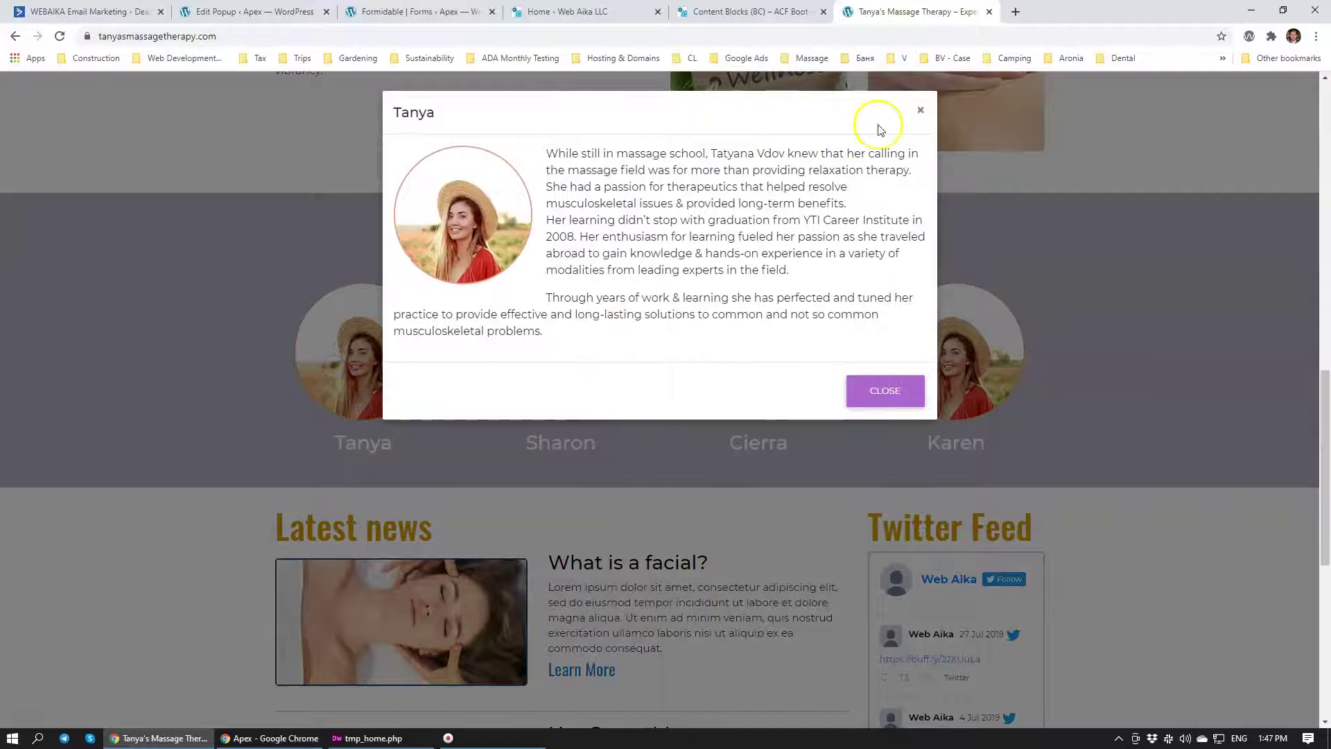
{"action": "left_click", "coordinate": [929, 109]}
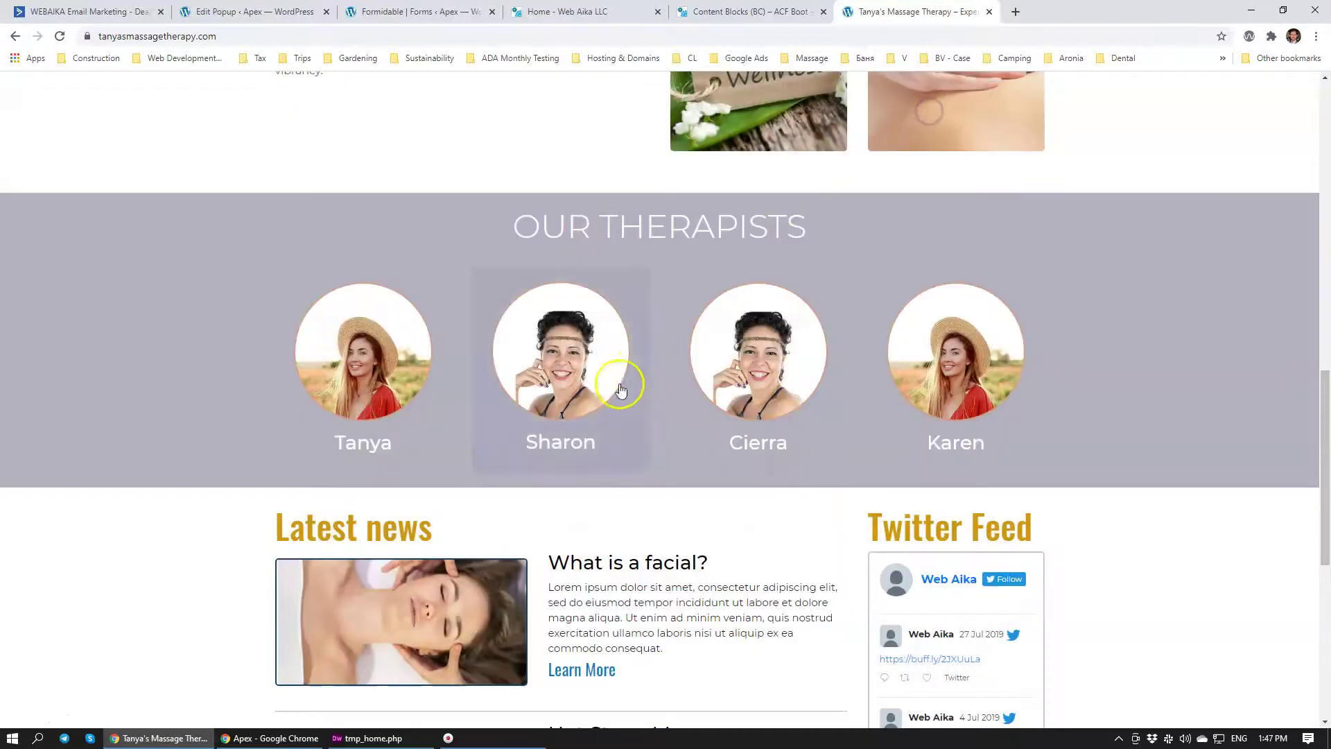
{"action": "left_click", "coordinate": [591, 346]}
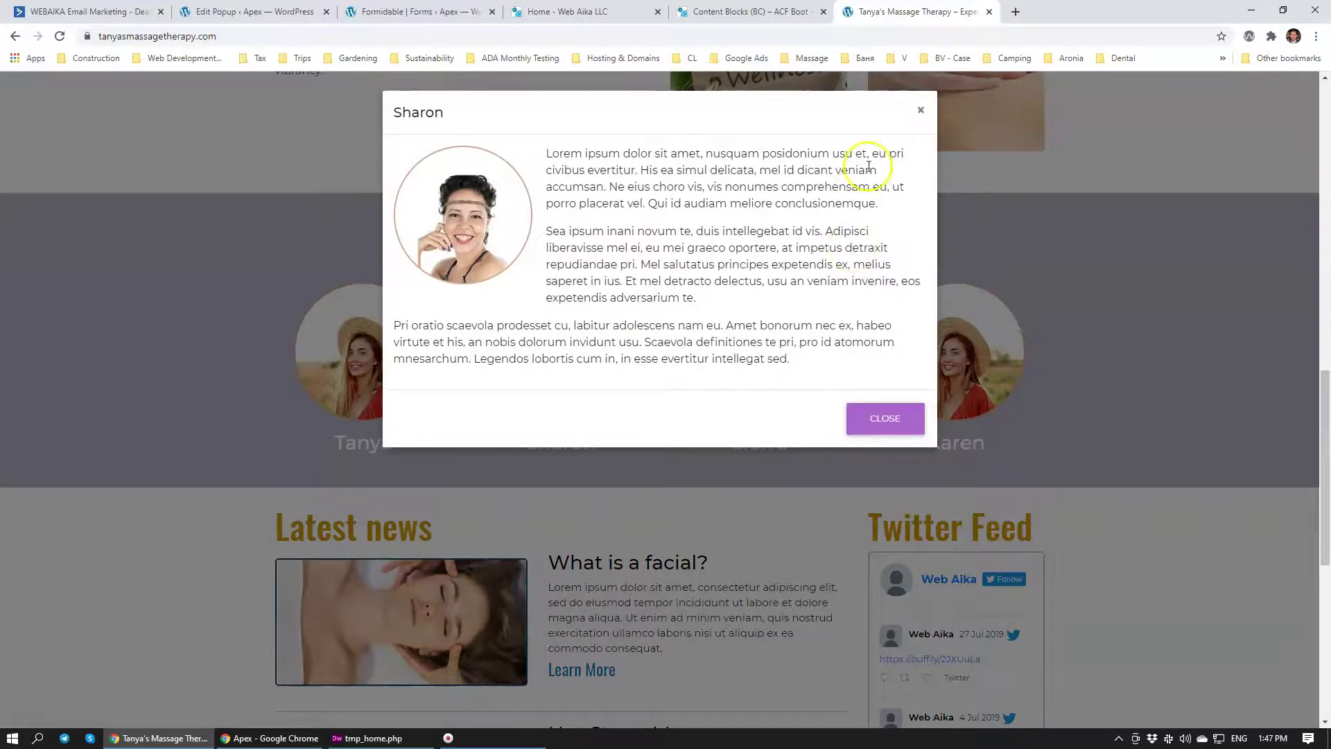
{"action": "left_click", "coordinate": [920, 110]}
Download the BC8 - Therapists block's JSON file and copy its HTML and CSS code
{"action": "left_click", "coordinate": [752, 12]}
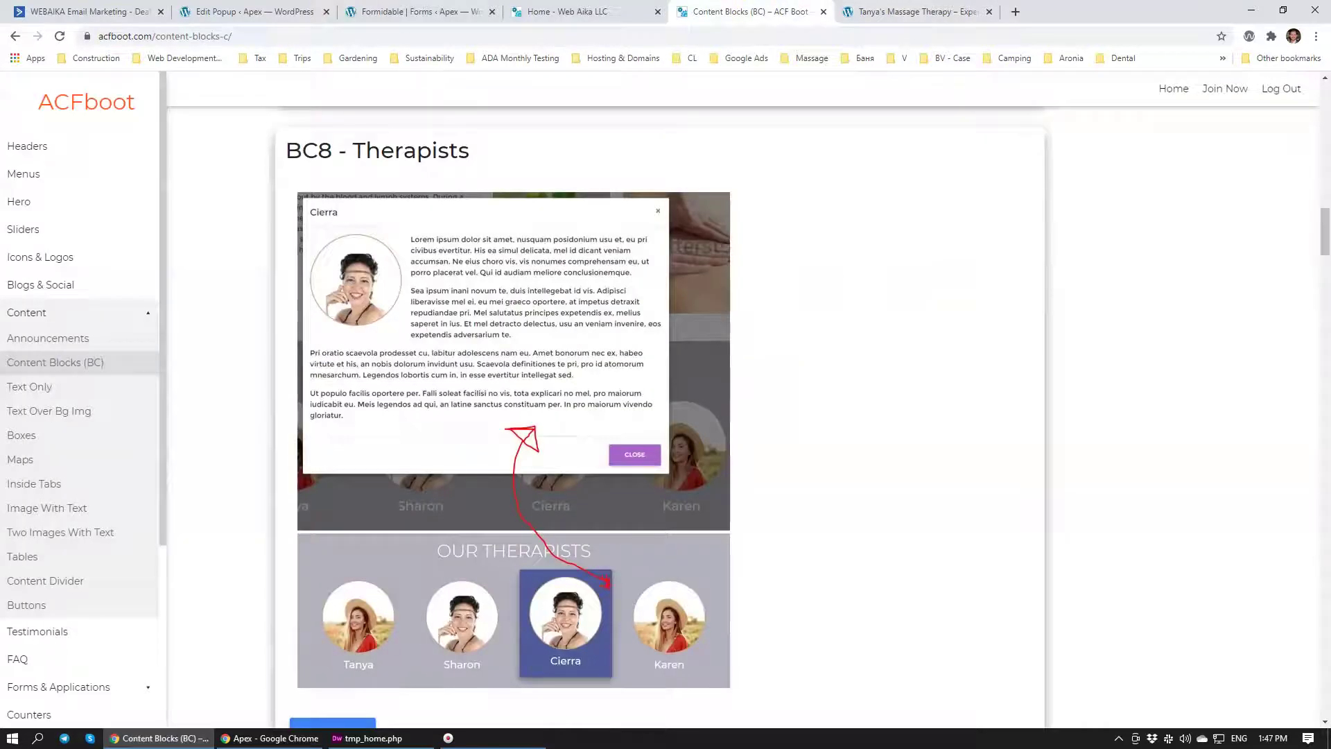
{"action": "scroll", "coordinate": [543, 357], "scroll_direction": "down", "scroll_amount": 5}
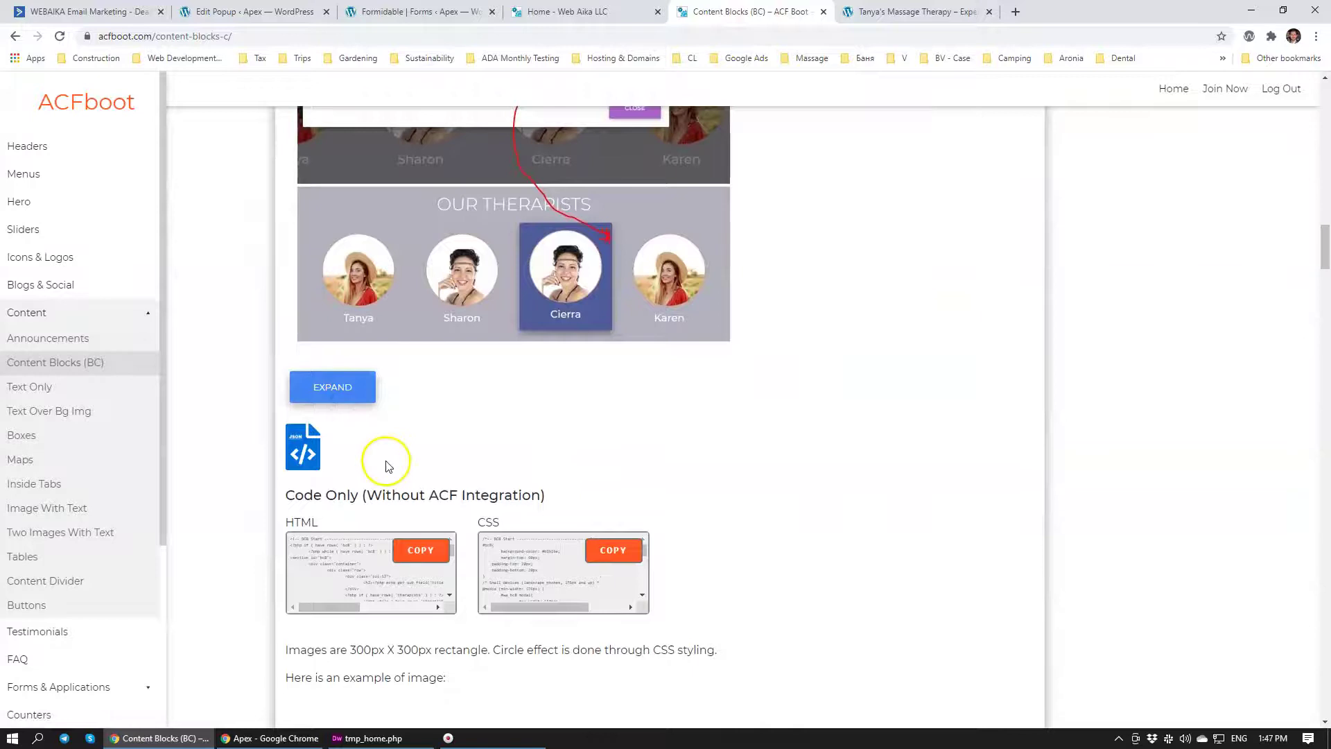
{"action": "scroll", "coordinate": [381, 461], "scroll_direction": "down", "scroll_amount": 1}
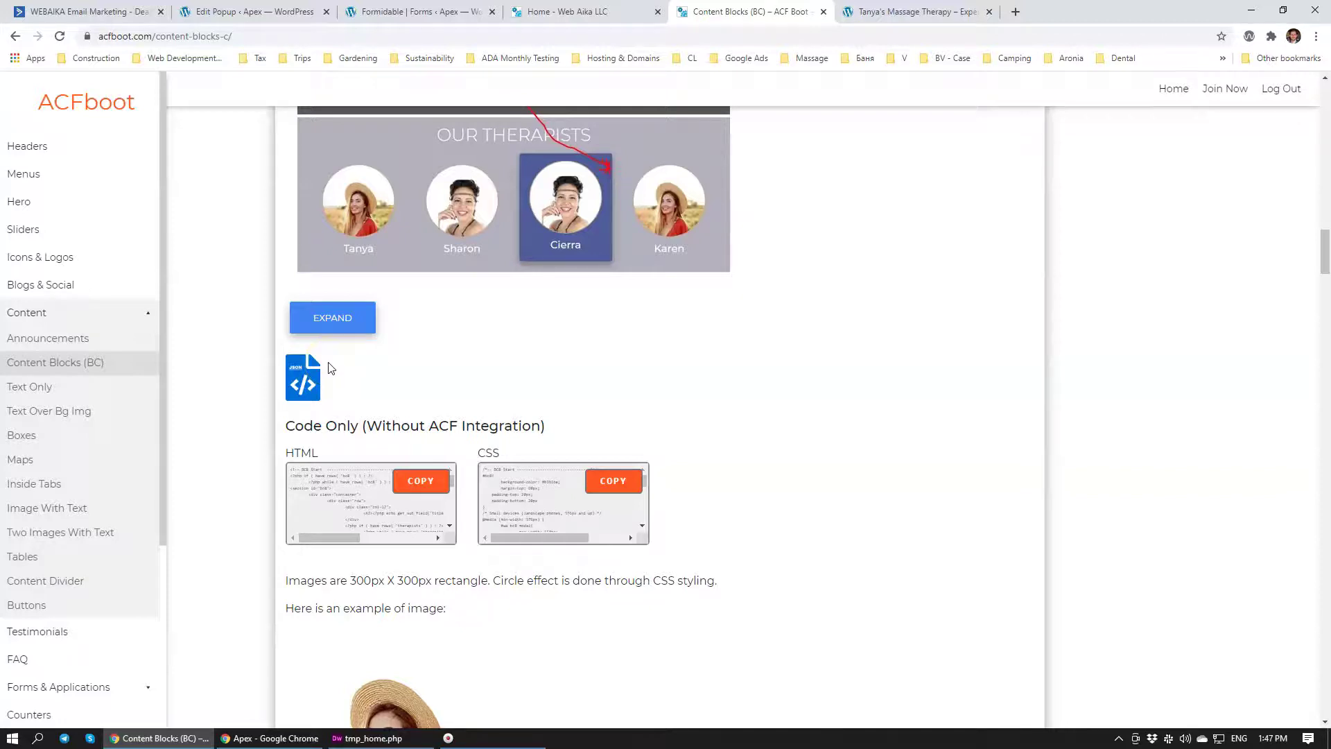
{"action": "left_click", "coordinate": [310, 383]}
{"action": "left_click", "coordinate": [415, 478]}
{"action": "left_click", "coordinate": [612, 480]}
{"action": "scroll", "coordinate": [635, 458], "scroll_direction": "up", "scroll_amount": 4}
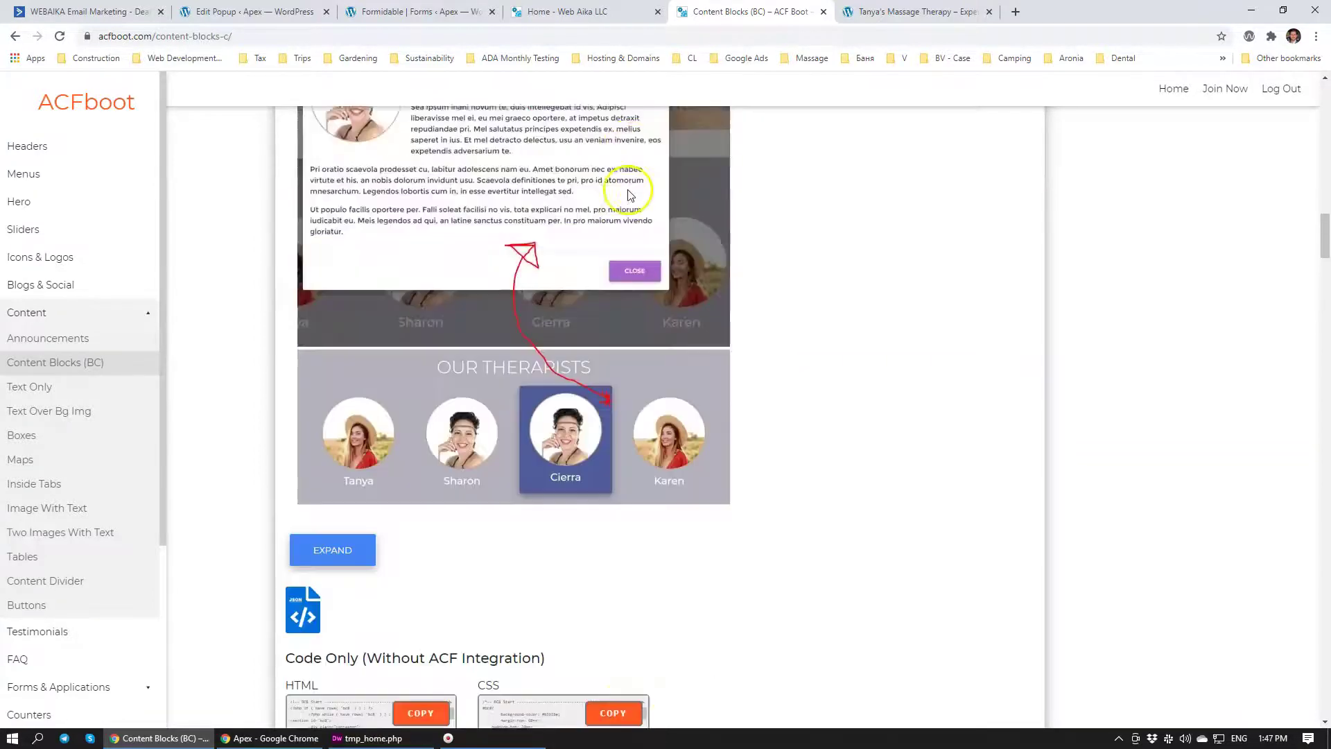
Use more block controls on the Content Blocks page, then scroll back to the top
{"action": "left_click", "coordinate": [638, 169]}
{"action": "left_click", "coordinate": [573, 443]}
{"action": "scroll", "coordinate": [568, 451], "scroll_direction": "down", "scroll_amount": 6}
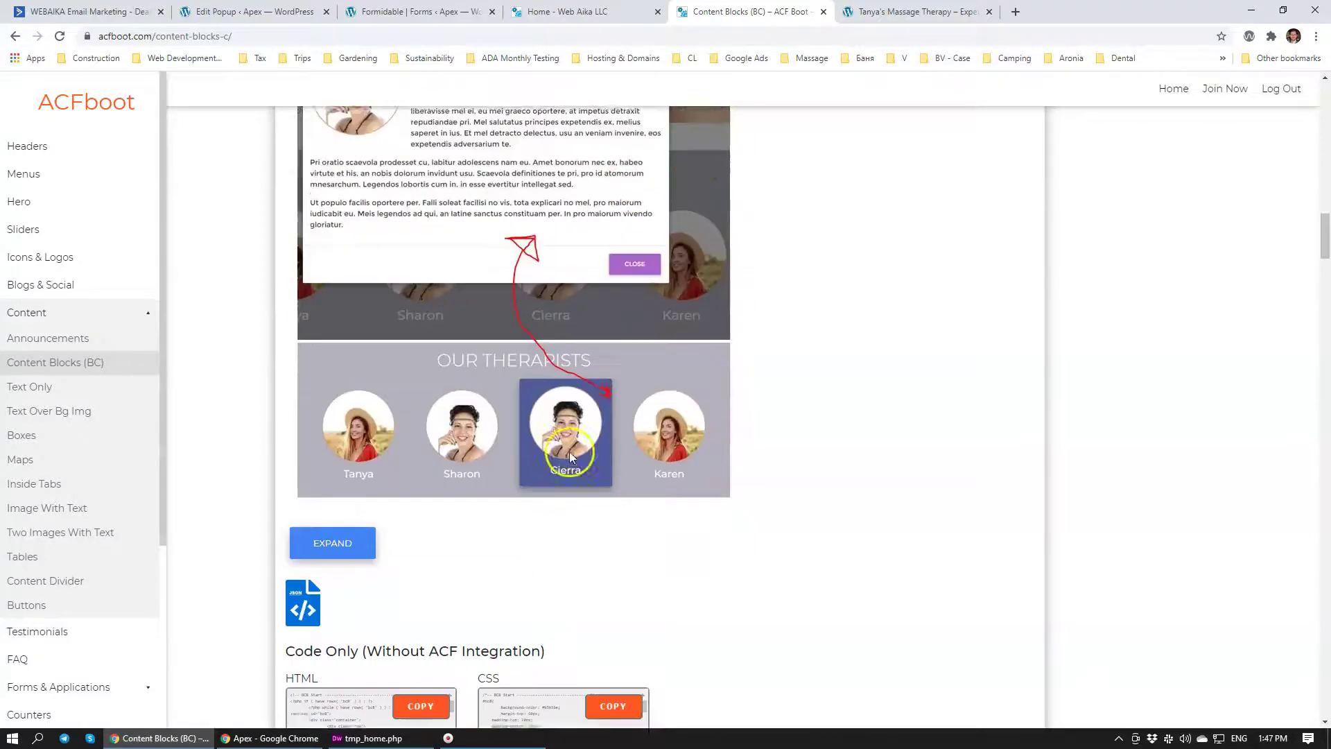
{"action": "left_click", "coordinate": [724, 448]}
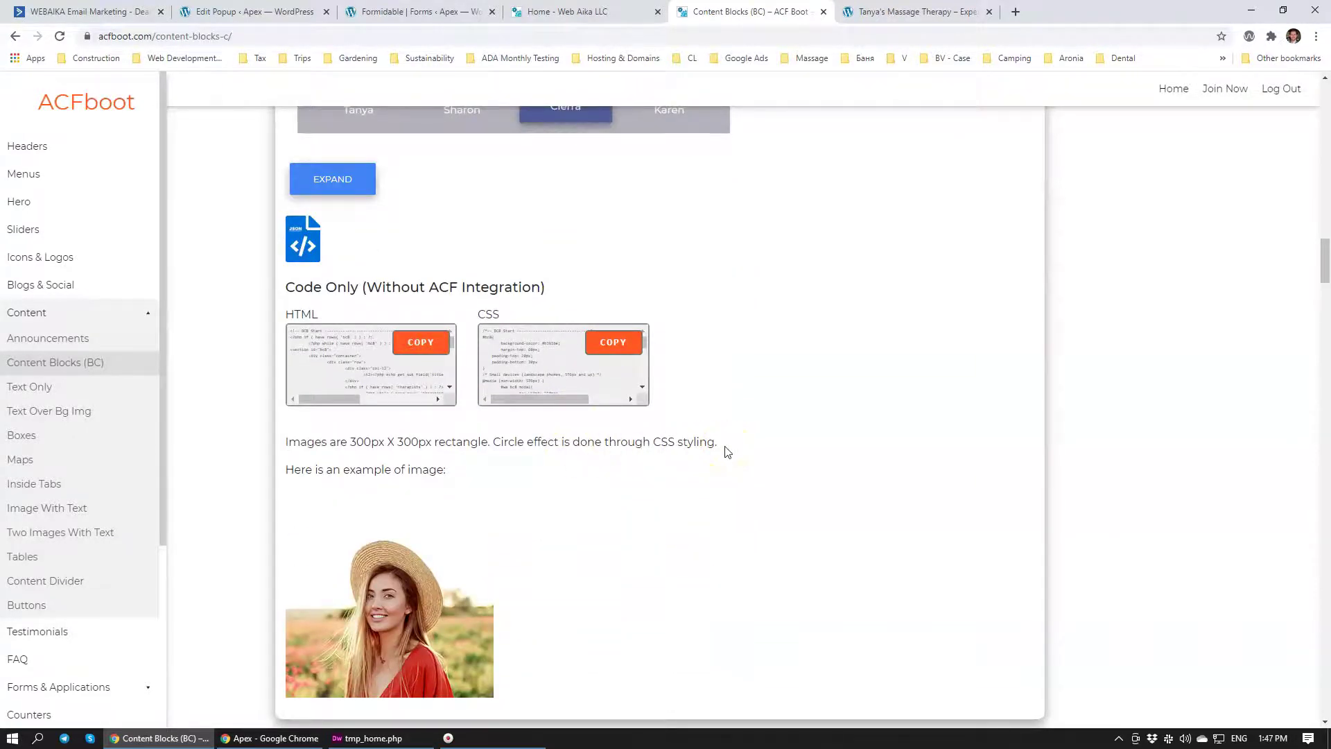
{"action": "scroll", "coordinate": [726, 451], "scroll_direction": "up", "scroll_amount": 6}
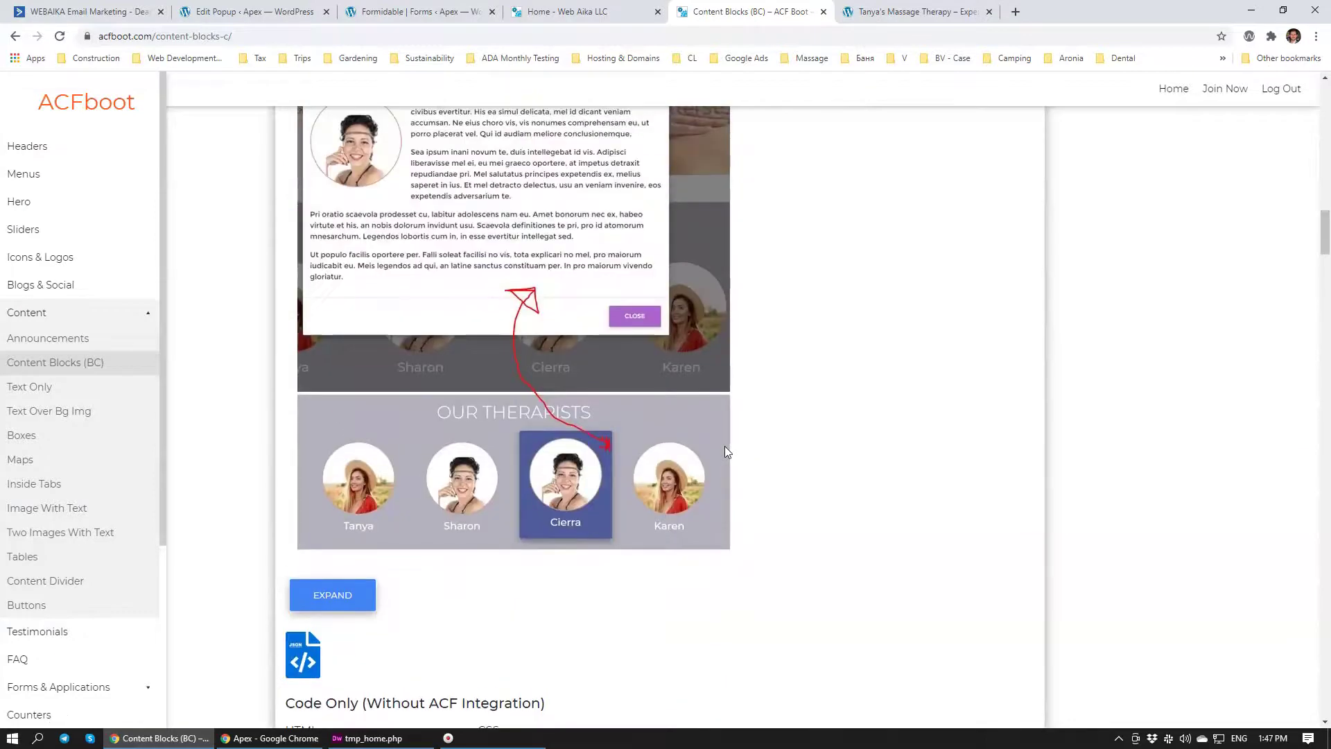
{"action": "left_click", "coordinate": [745, 575]}
{"action": "scroll", "coordinate": [746, 578], "scroll_direction": "up", "scroll_amount": 5}
{"action": "scroll", "coordinate": [746, 577], "scroll_direction": "up", "scroll_amount": 20}
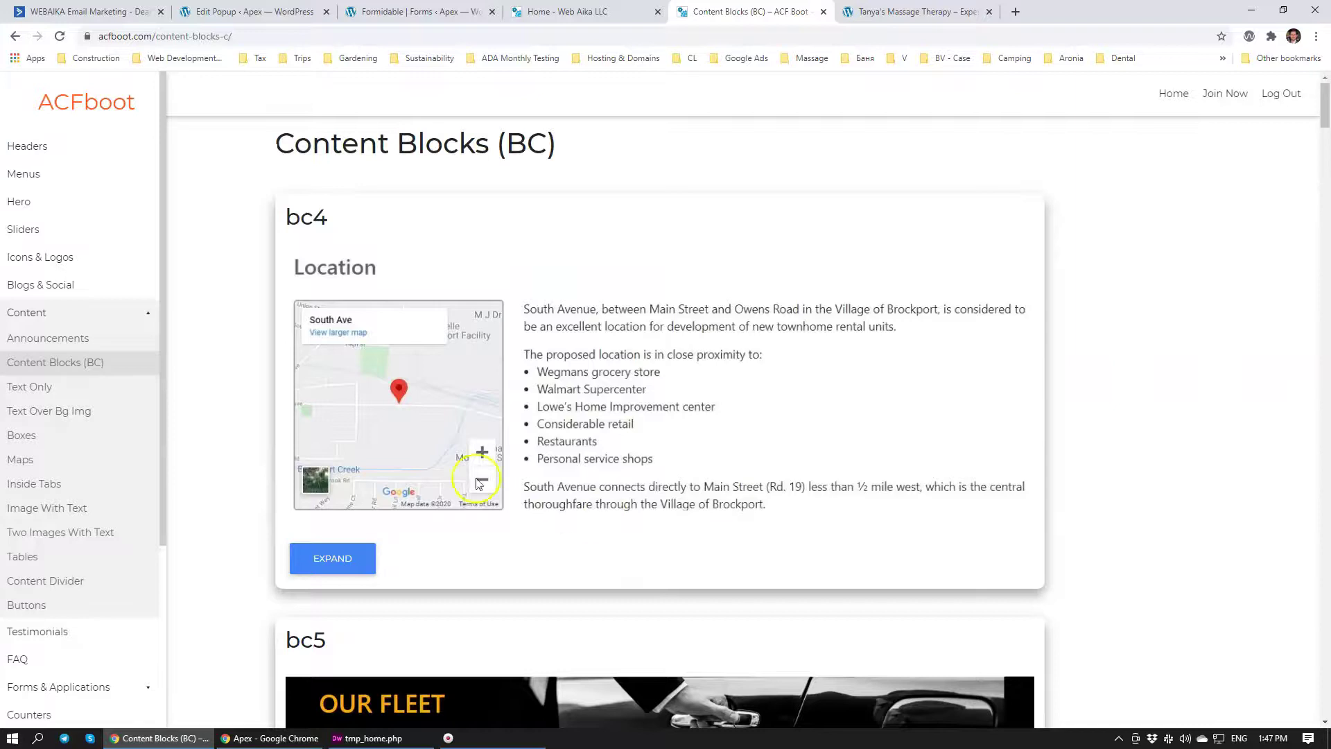
Log out of the ACFboot library and open the Join Now Premium membership registration form
{"action": "left_click", "coordinate": [1280, 94]}
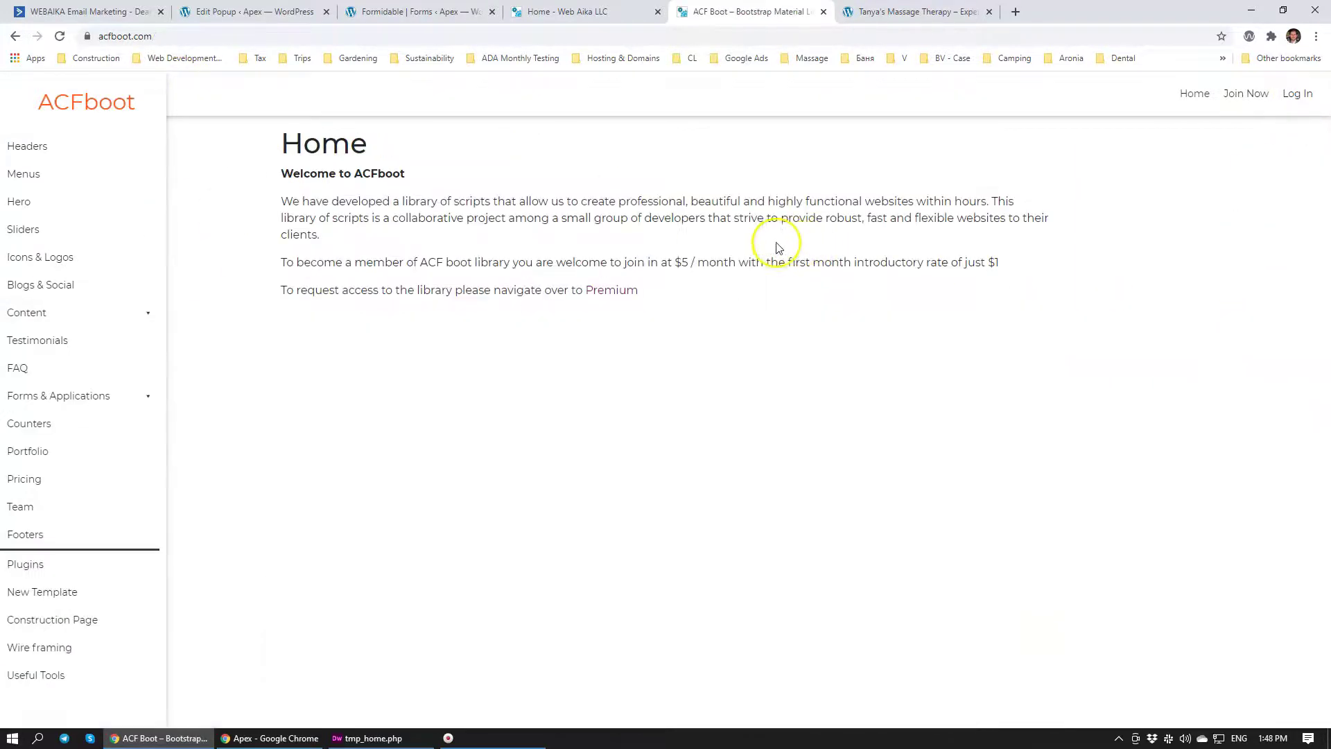
{"action": "left_click", "coordinate": [1261, 95]}
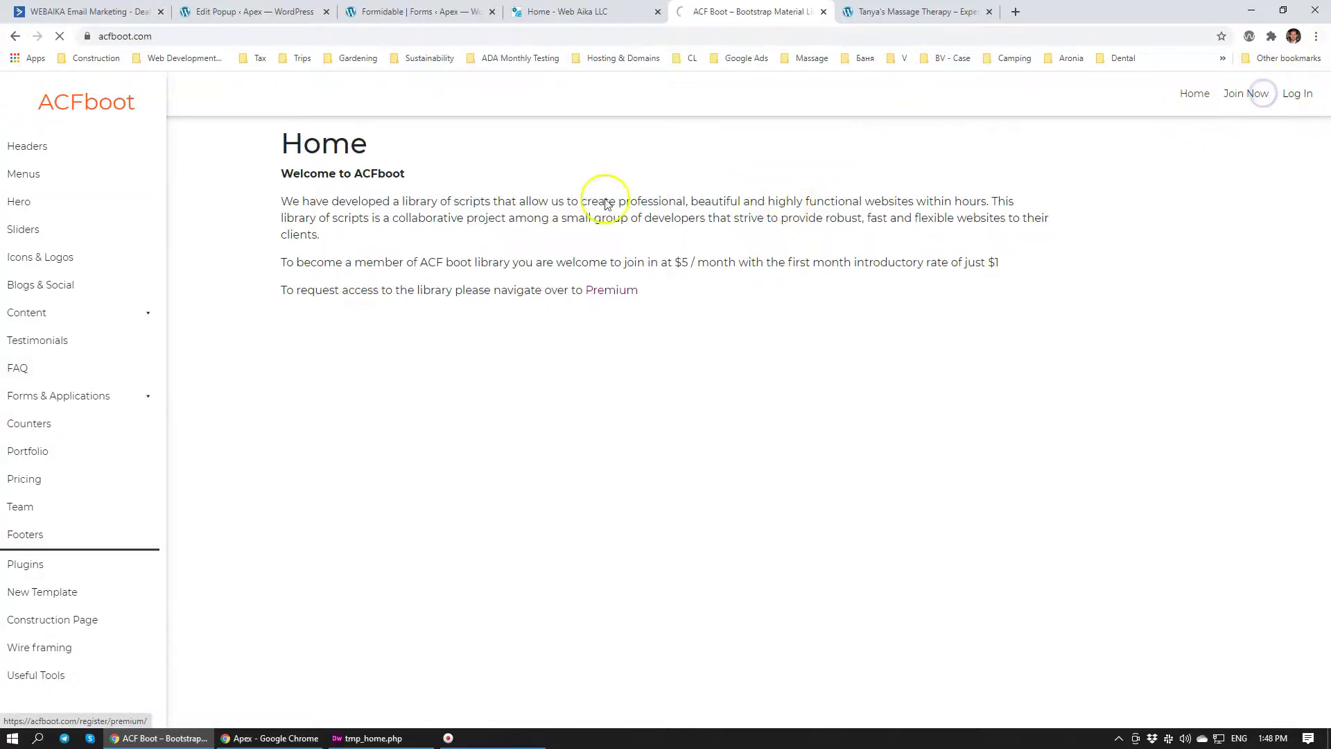